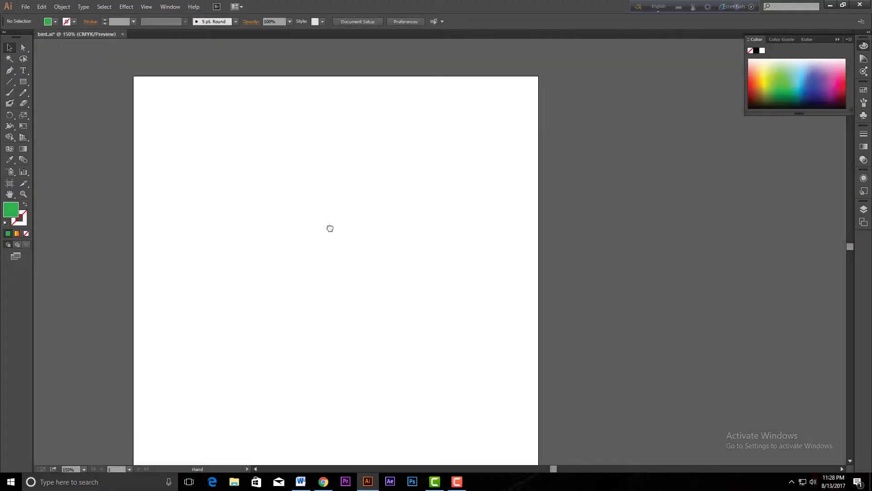
# Step: Pan the empty bird.ai artboard slightly up-left with the Hand tool
pyautogui.moveTo(330, 228); pyautogui.dragTo(328, 223)
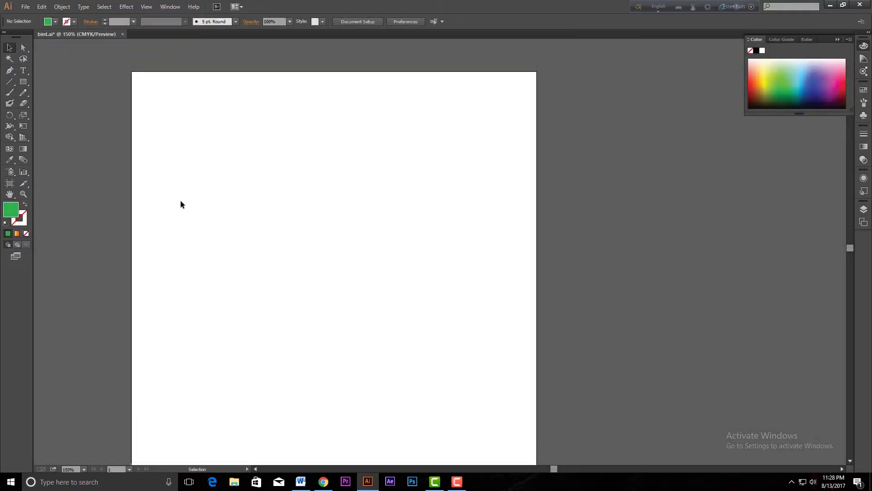
# Step: Select the plain Rectangle Tool from the shape tools flyout
pyautogui.click(23, 85)
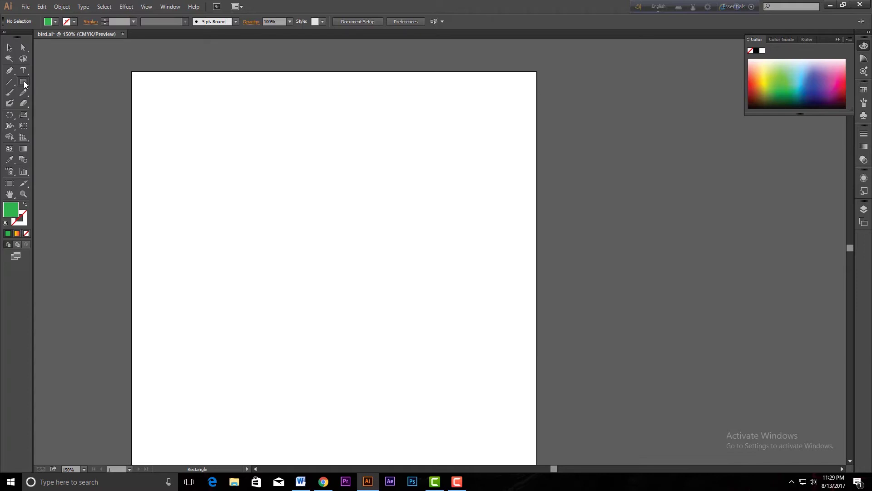
pyautogui.click(24, 84)
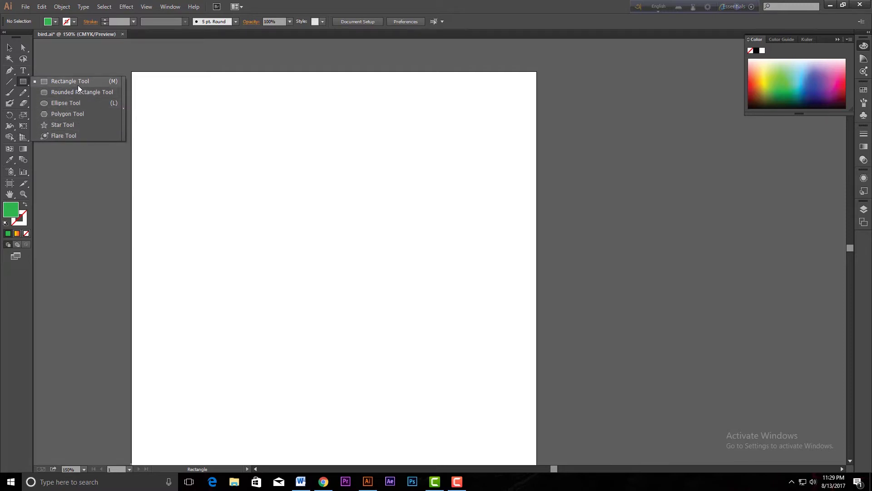
pyautogui.click(67, 83)
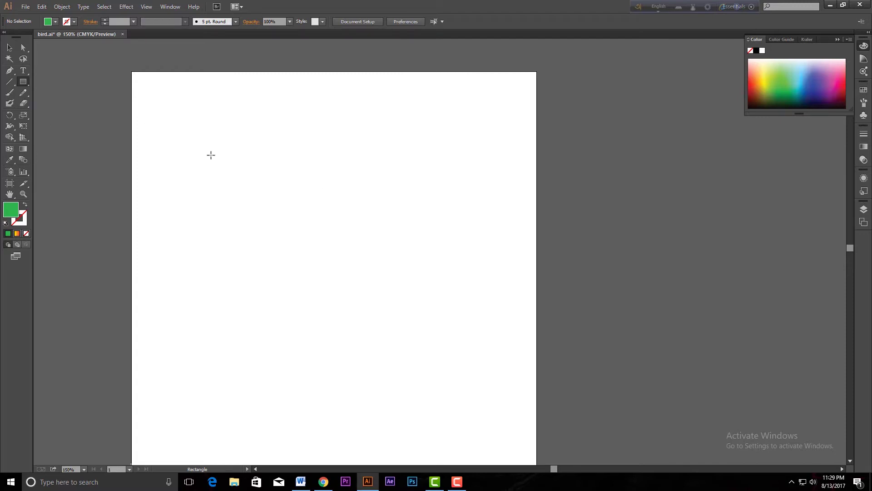
# Step: Drag out a rectangle in the artboard's upper left, keeping the Rectangle Tool
pyautogui.moveTo(190, 144); pyautogui.dragTo(323, 238)
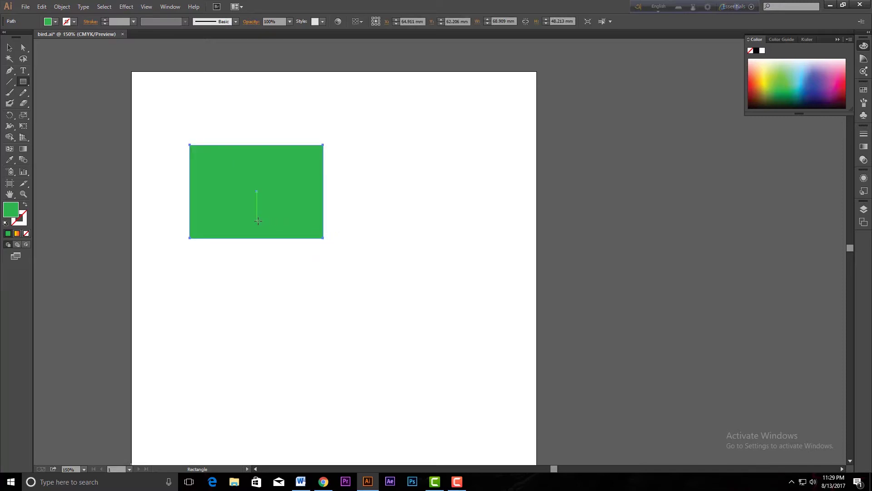
pyautogui.click(23, 84)
pyautogui.click(90, 84)
# Step: Change the rectangle's fill to yellow-green from the Color spectrum
pyautogui.click(11, 214)
pyautogui.click(772, 77)
pyautogui.click(21, 221)
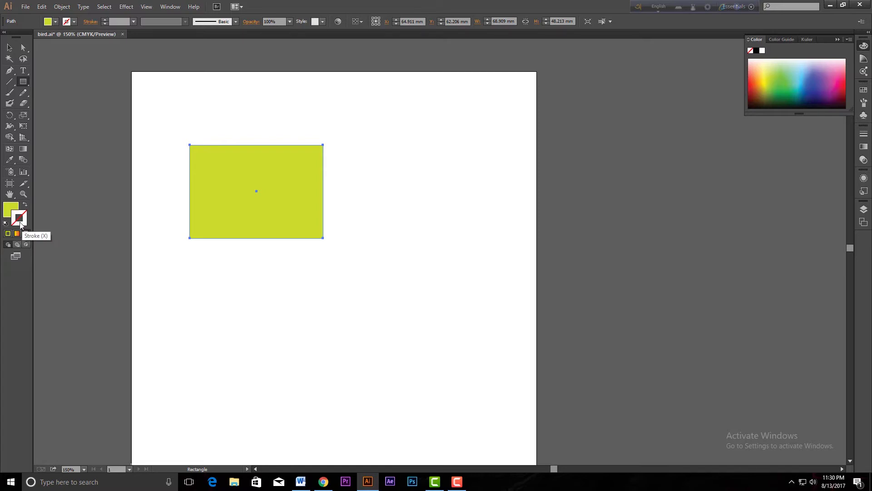
# Step: Give the rectangle a red stroke with a 10 pt weight
pyautogui.click(10, 211)
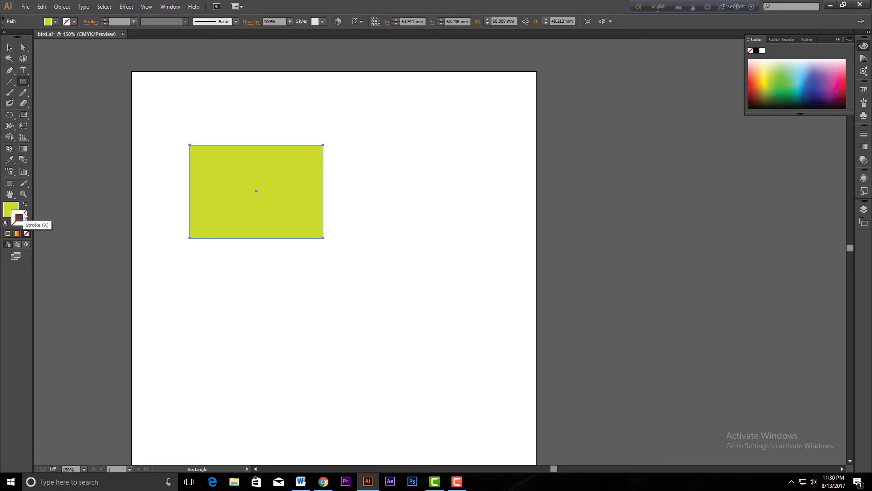
pyautogui.click(8, 235)
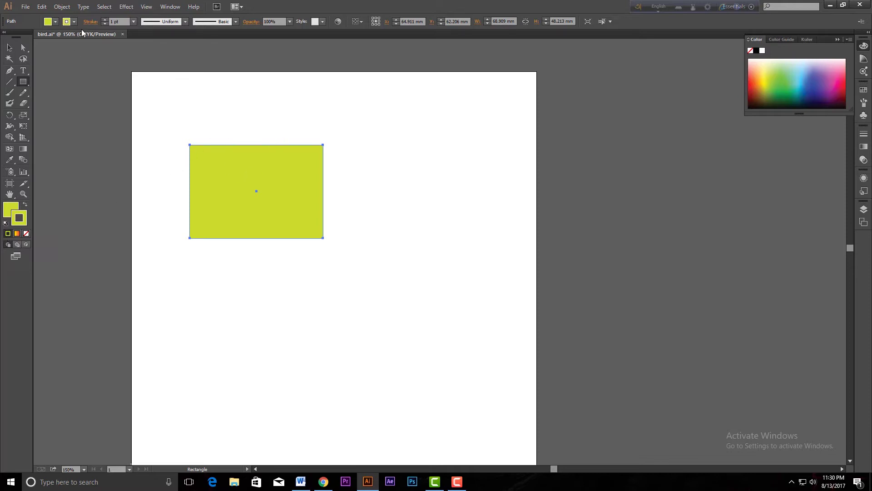
pyautogui.click(133, 22)
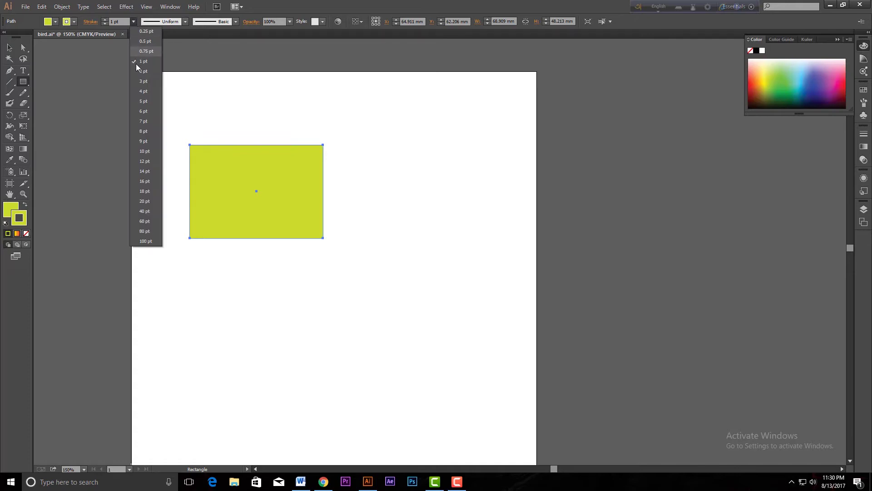
pyautogui.click(142, 152)
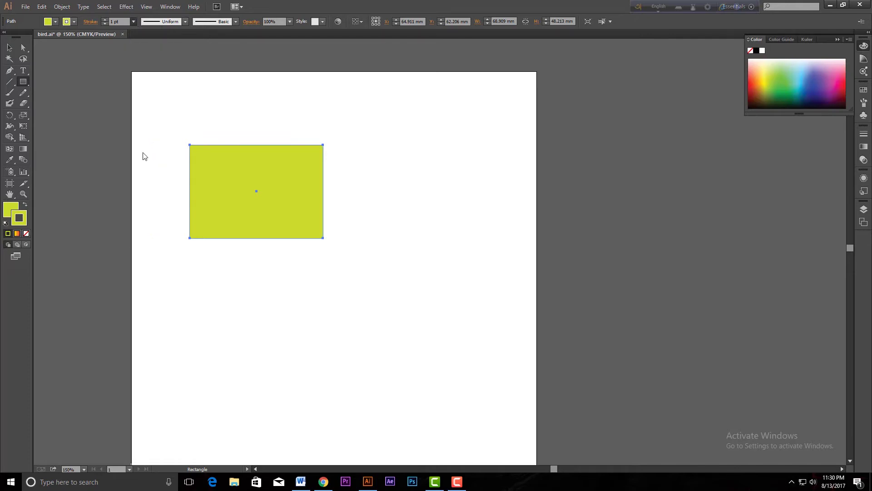
pyautogui.click(756, 83)
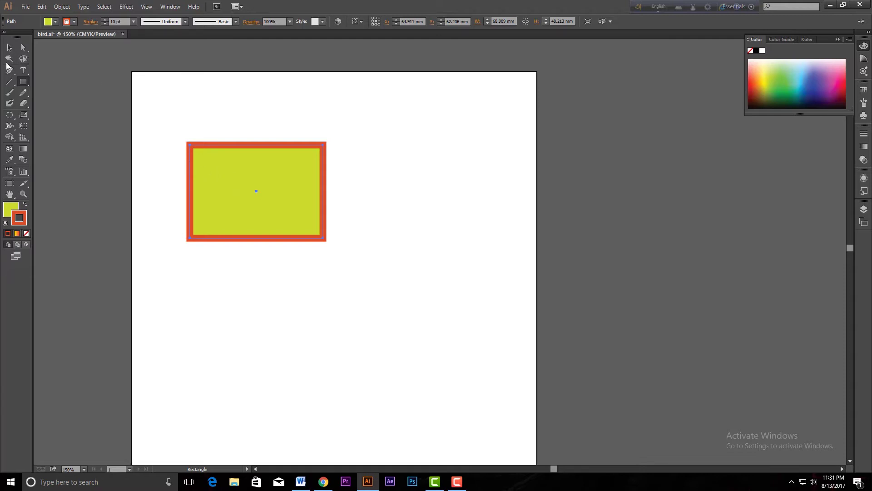
# Step: Drag the red-outlined rectangle to the artboard's top-right corner with the Selection tool
pyautogui.click(9, 47)
pyautogui.moveTo(229, 179); pyautogui.dragTo(277, 182)
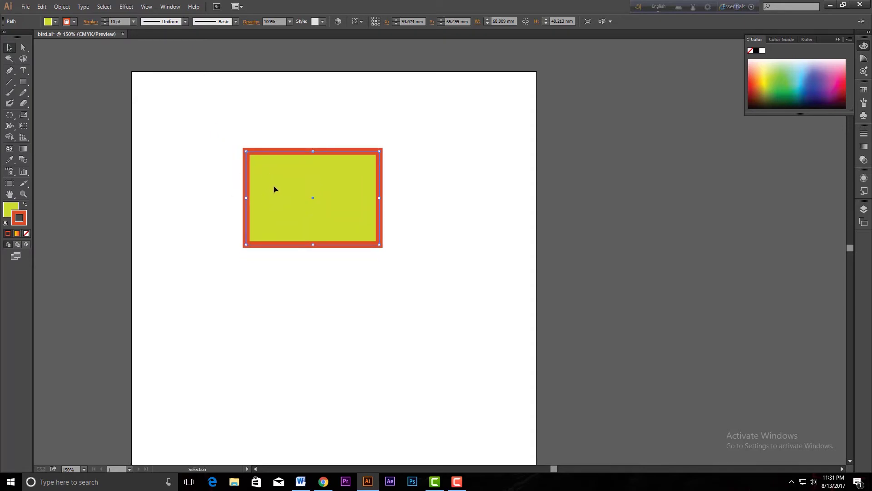
pyautogui.moveTo(276, 189); pyautogui.dragTo(422, 123)
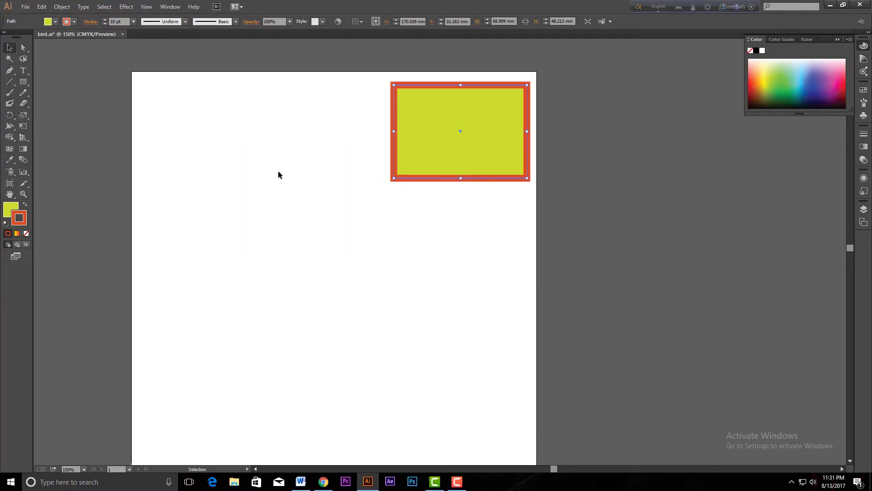
pyautogui.click(28, 82)
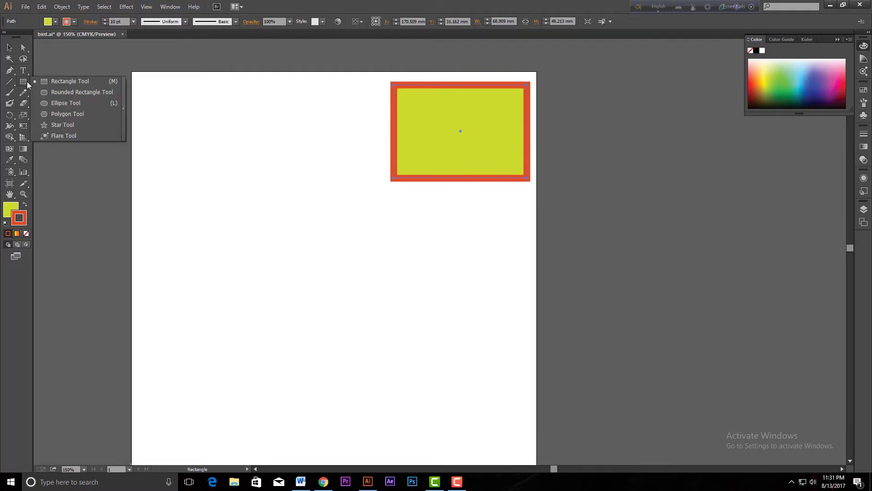
pyautogui.click(77, 82)
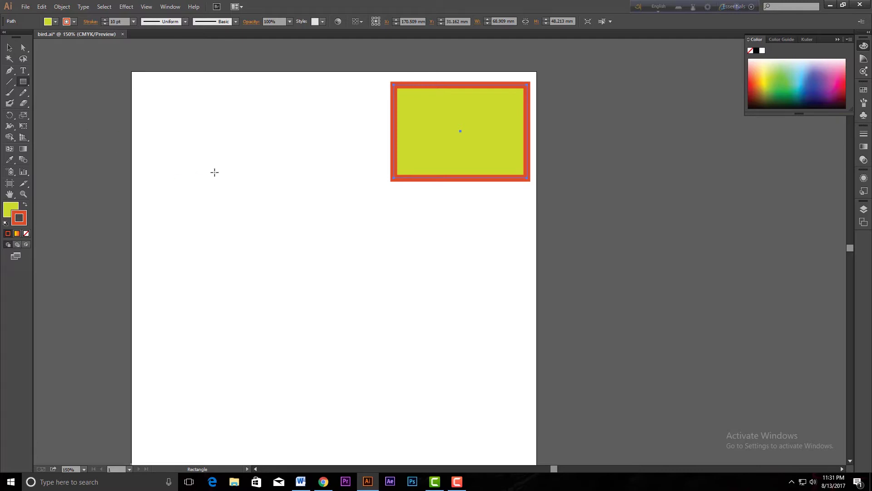
pyautogui.click(111, 157)
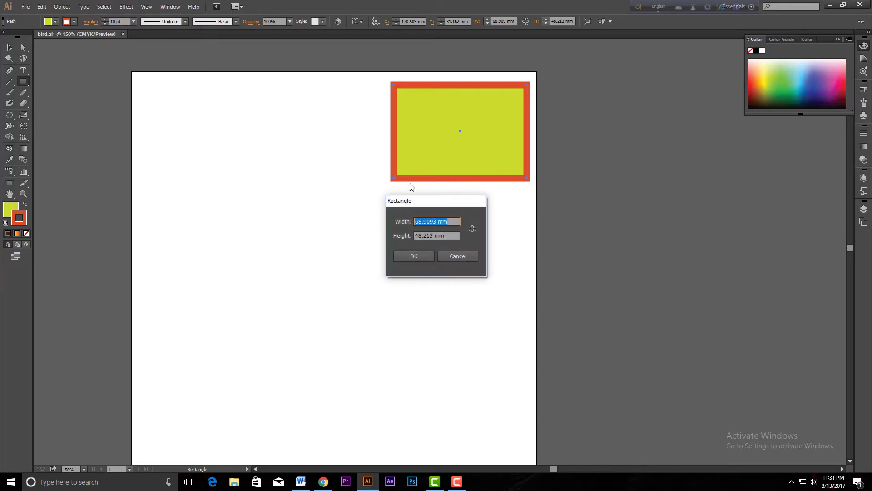
pyautogui.moveTo(432, 201); pyautogui.dragTo(280, 188)
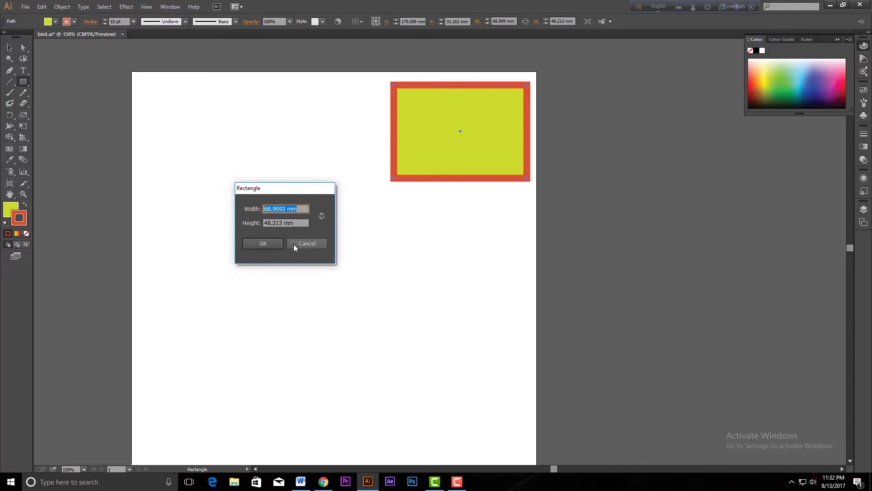
pyautogui.click(307, 243)
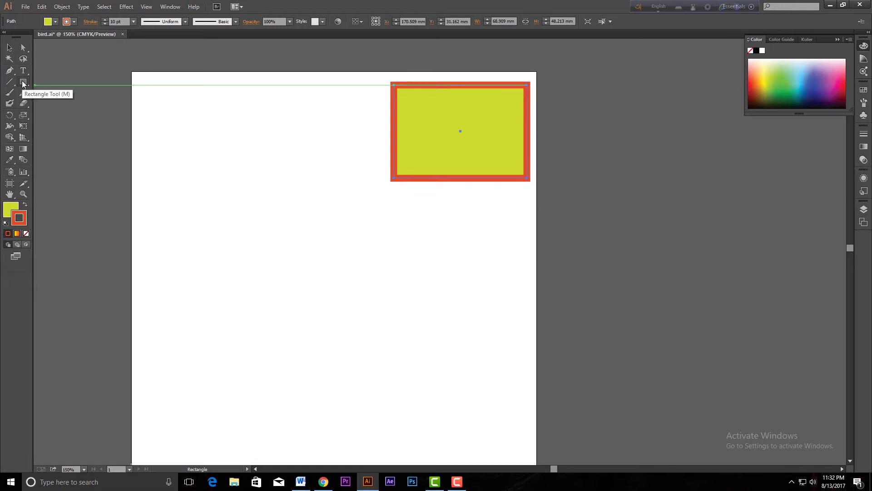
pyautogui.moveTo(23, 82); pyautogui.dragTo(50, 83)
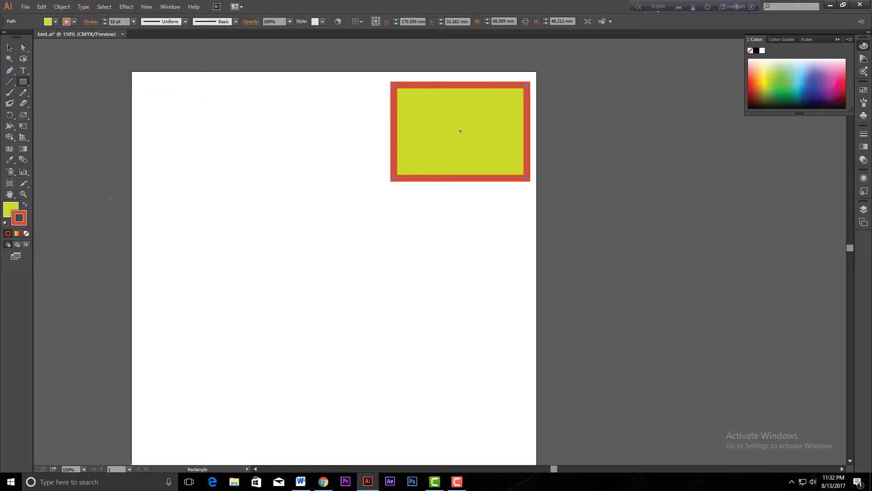
pyautogui.click(178, 214)
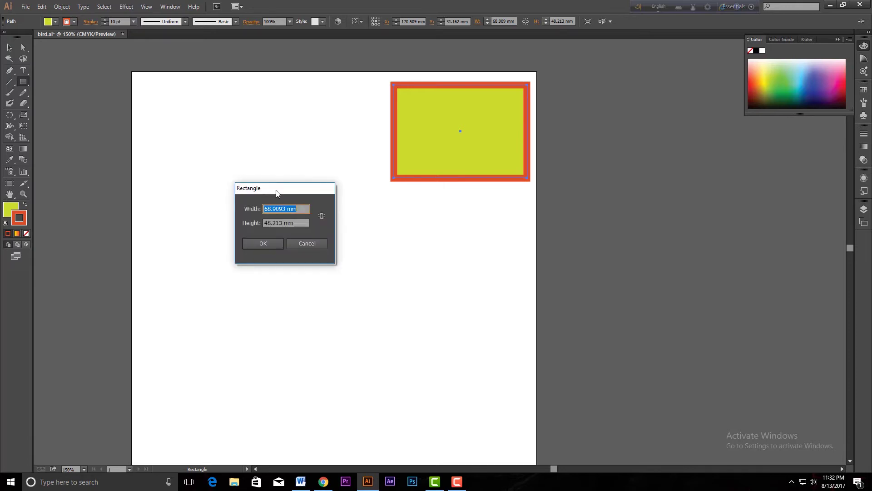
pyautogui.moveTo(277, 193); pyautogui.dragTo(240, 195)
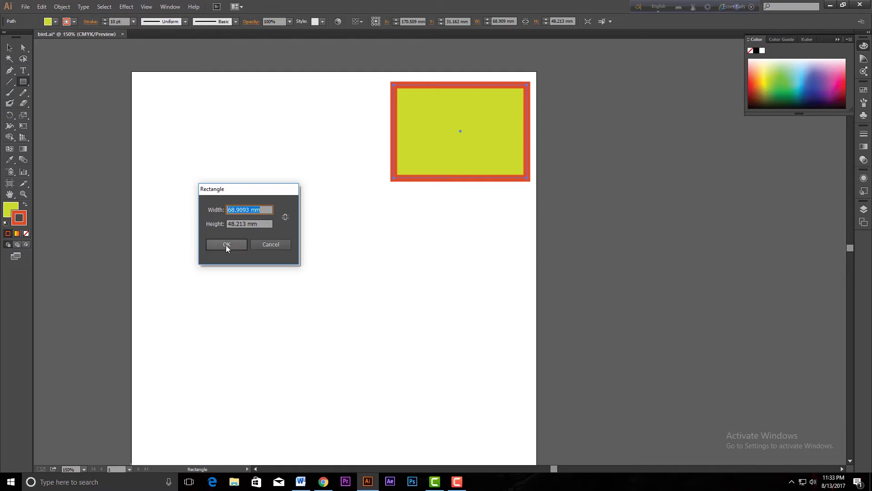
pyautogui.click(279, 244)
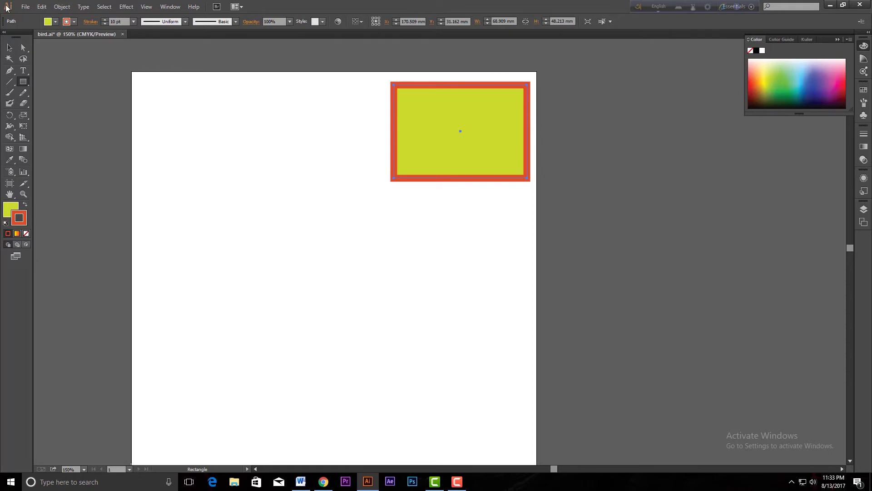
# Step: Open the Units page of the Edit > Preferences dialog
pyautogui.click(41, 7)
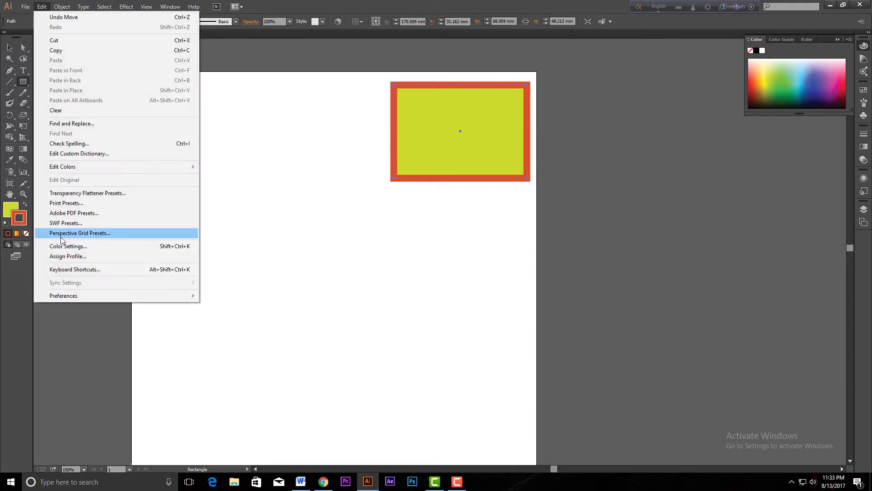
pyautogui.moveTo(74, 299)
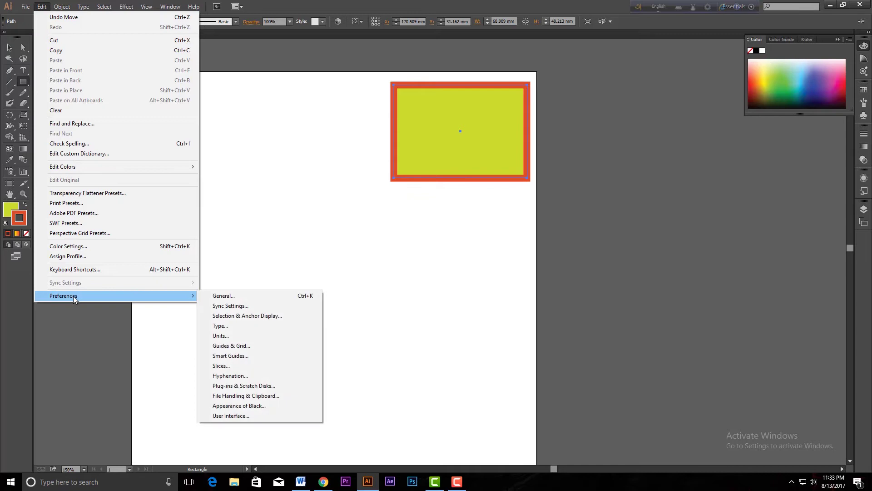
pyautogui.click(226, 298)
pyautogui.moveTo(361, 126); pyautogui.dragTo(174, 130)
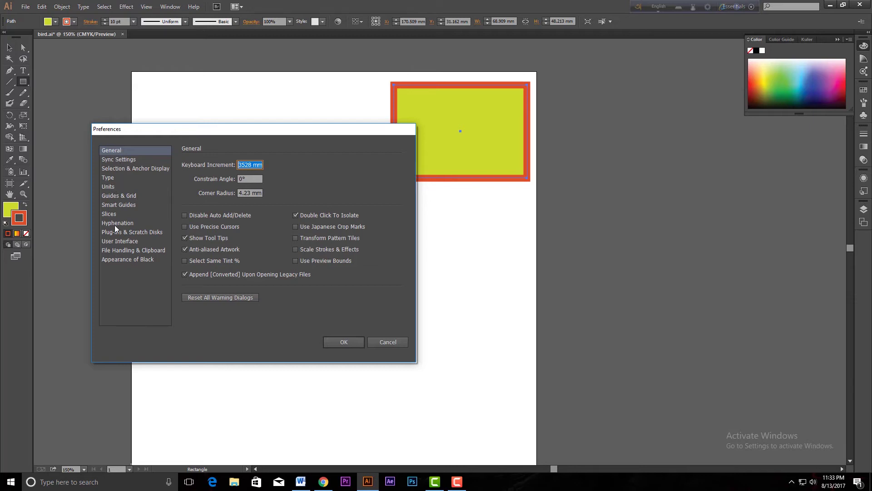
pyautogui.click(110, 186)
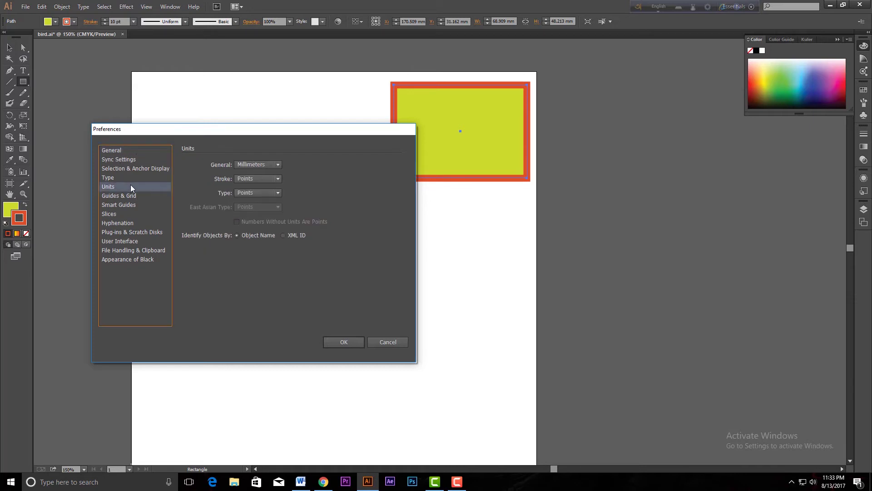
# Step: Set General, Stroke and Type units to Inches, then open the Rectangle dialog (2.713 × 1.8981 in)
pyautogui.click(258, 165)
pyautogui.click(251, 184)
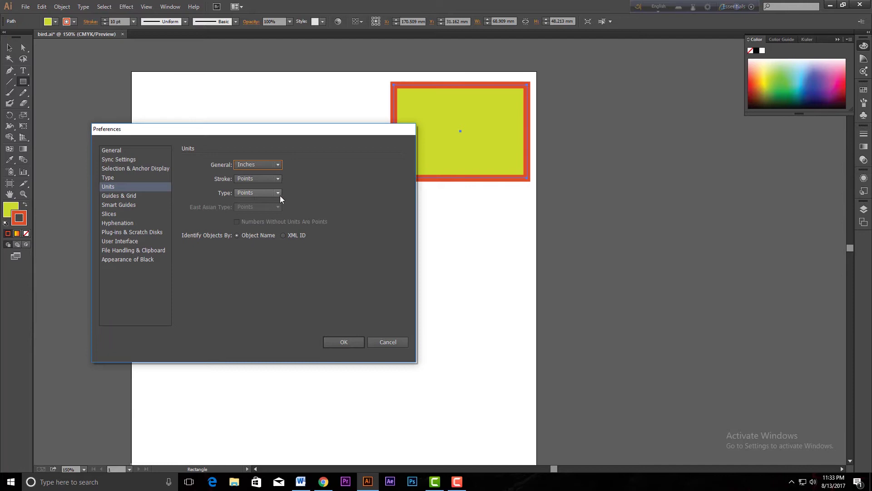
pyautogui.click(265, 180)
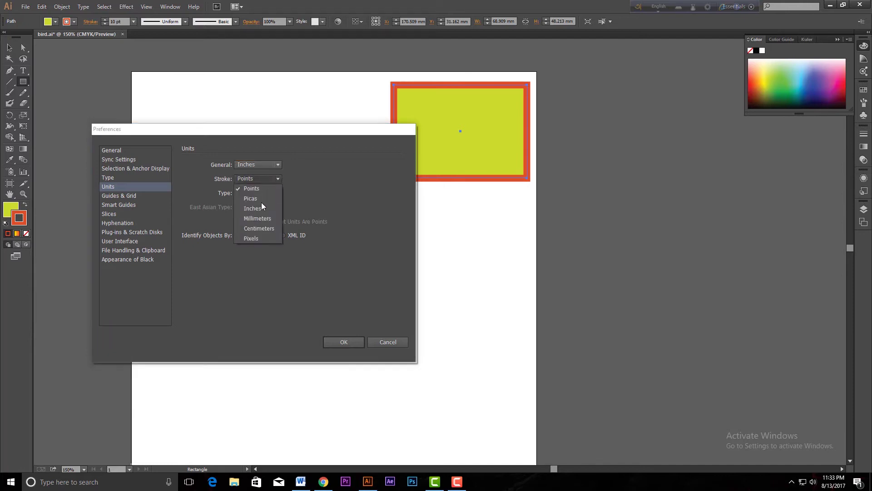
pyautogui.click(258, 210)
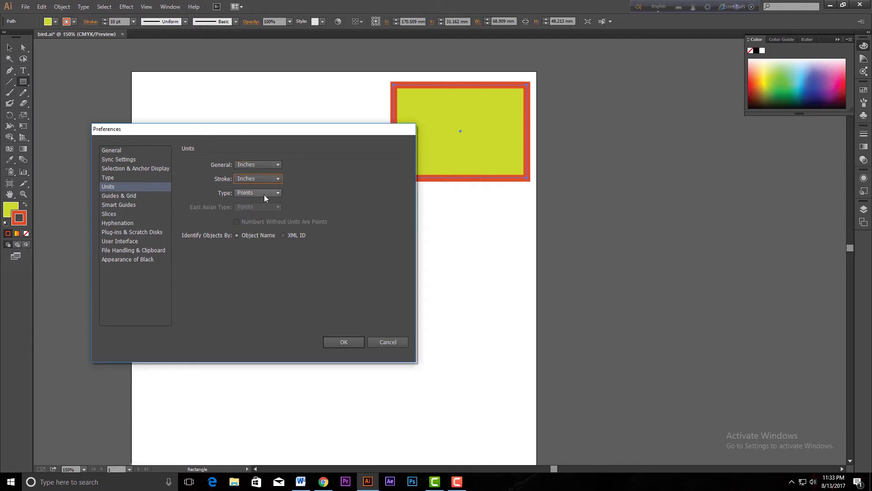
pyautogui.click(264, 193)
pyautogui.click(256, 211)
pyautogui.click(337, 343)
pyautogui.click(23, 82)
pyautogui.click(247, 216)
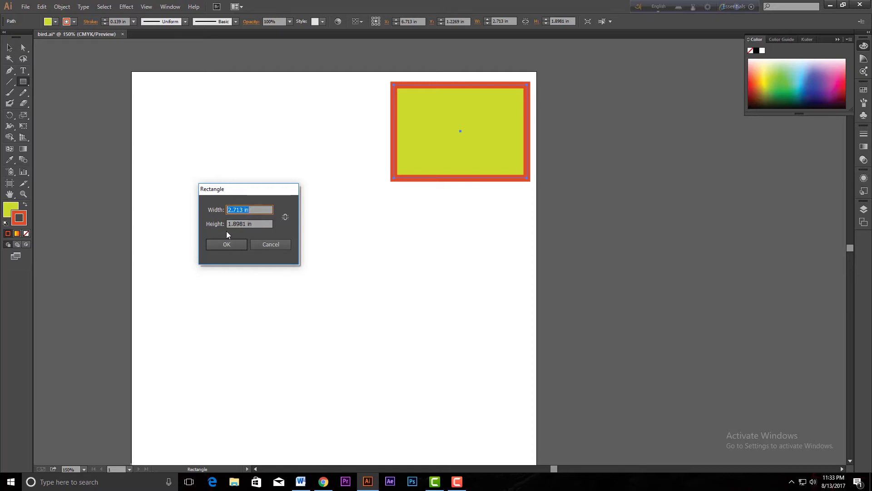
pyautogui.click(257, 212)
pyautogui.moveTo(248, 209); pyautogui.dragTo(217, 210)
# Step: Cancel the Rectangle dialog and set General, Stroke and Type units back to Points in Preferences
pyautogui.click(274, 245)
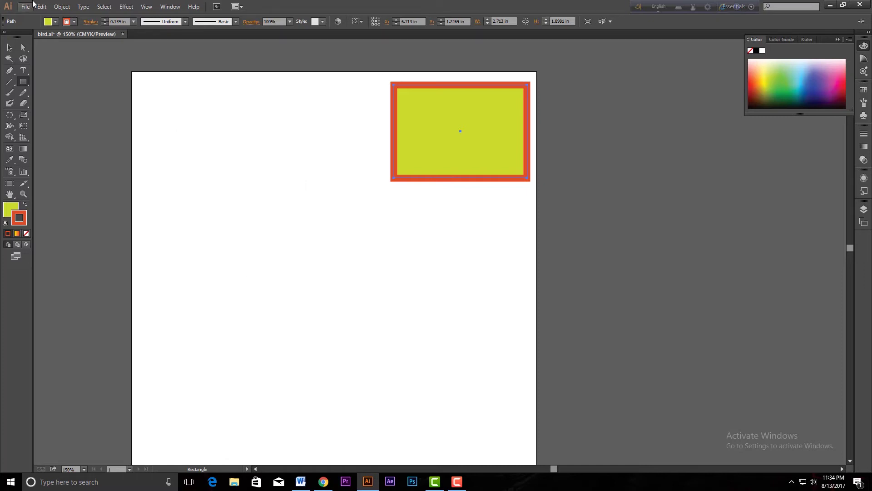
pyautogui.click(42, 8)
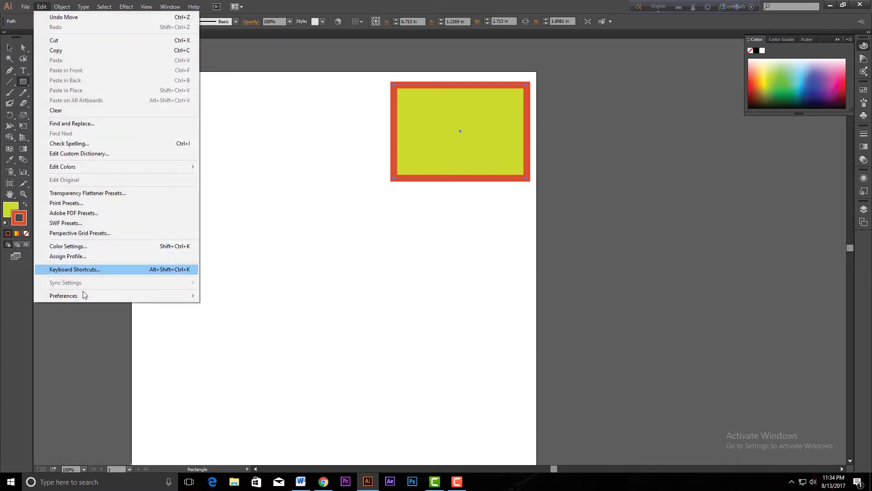
pyautogui.moveTo(84, 296)
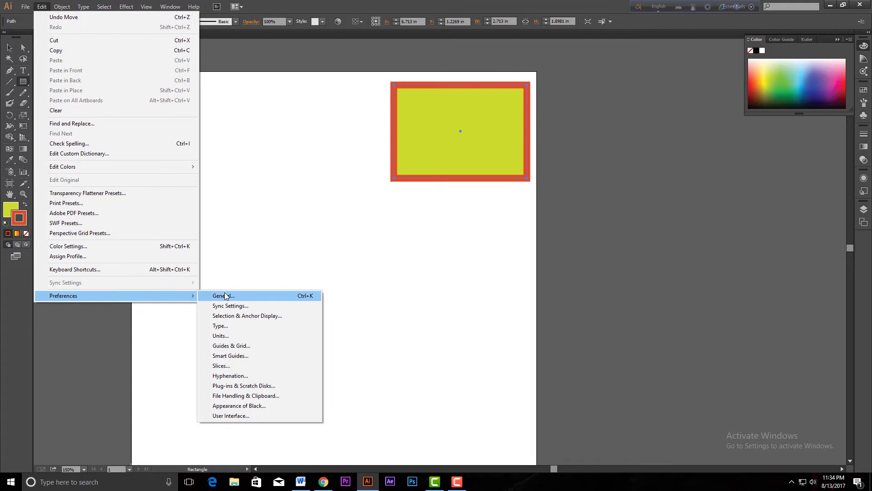
pyautogui.click(225, 296)
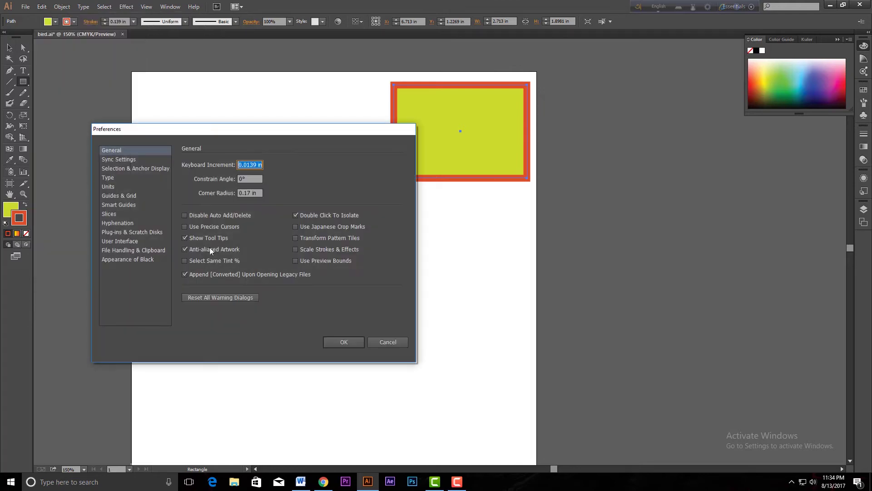
pyautogui.click(111, 187)
pyautogui.click(258, 165)
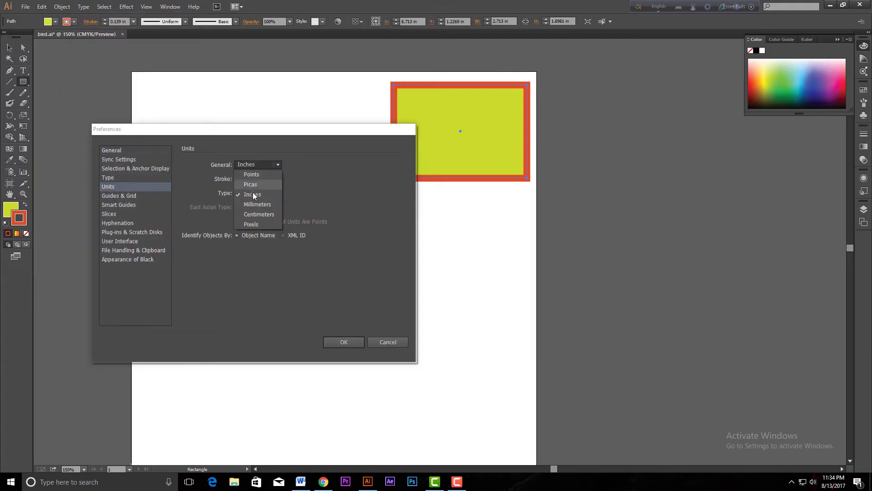
pyautogui.click(252, 176)
pyautogui.click(252, 178)
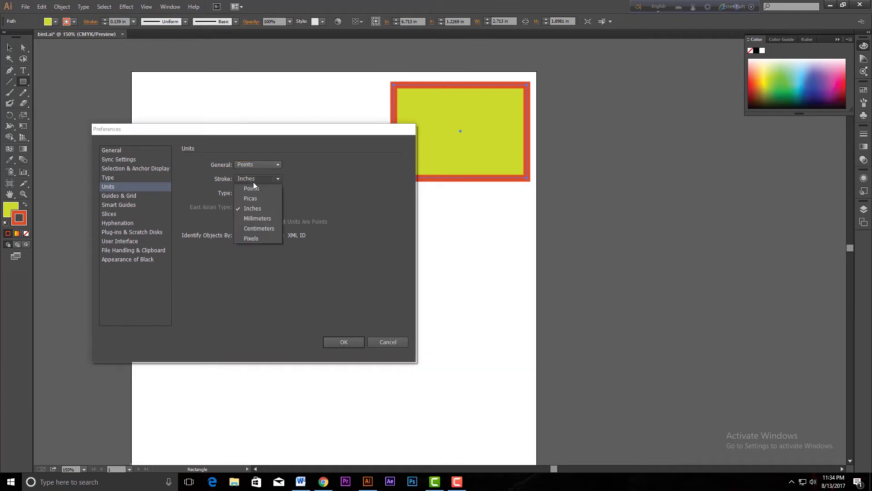
pyautogui.click(255, 189)
pyautogui.click(252, 192)
pyautogui.click(252, 201)
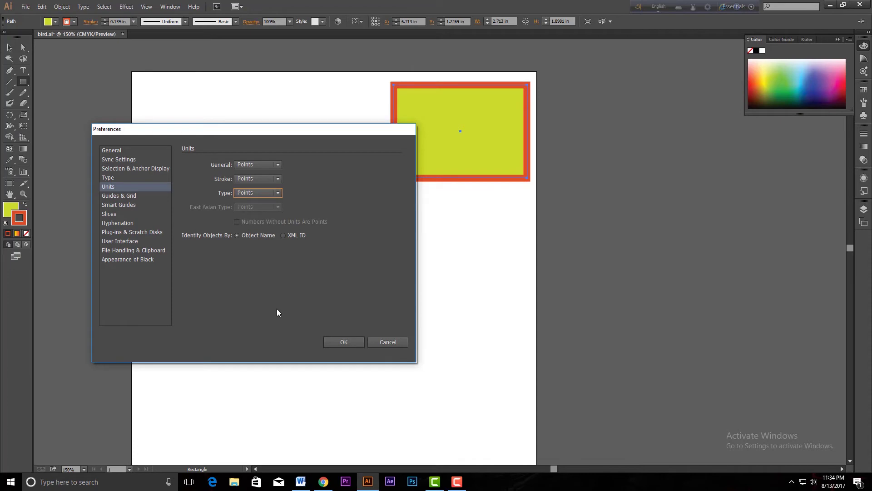
pyautogui.click(343, 340)
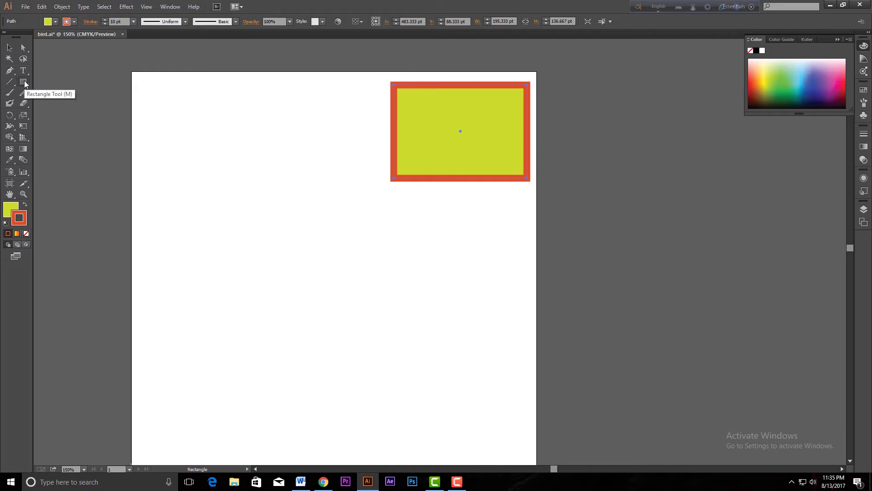
# Step: Create a rectangle by entering width 5in and height 3in, giving 360 × 216 pt
pyautogui.click(214, 216)
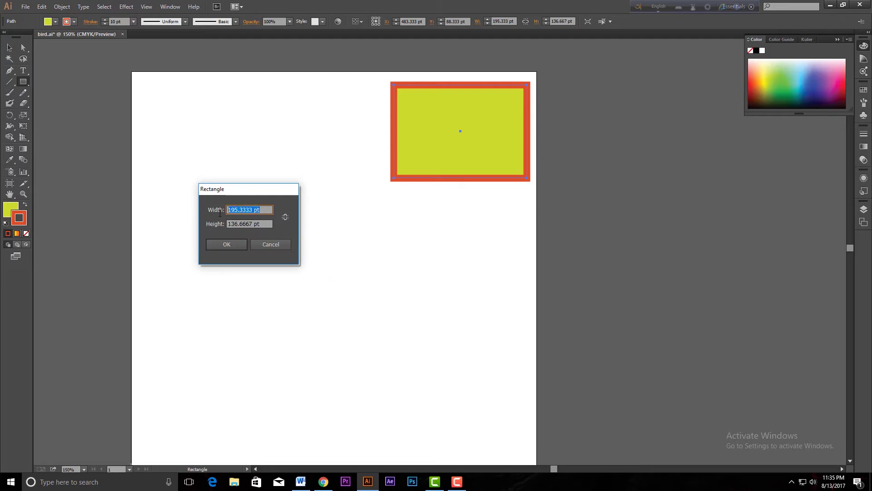
pyautogui.write('5in')
pyautogui.click(264, 224)
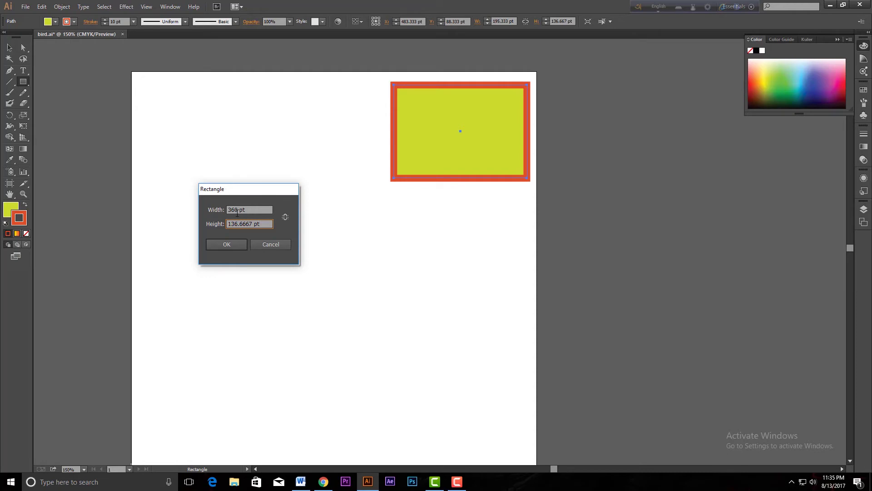
pyautogui.click(250, 211)
pyautogui.write('5in')
pyautogui.click(248, 223)
pyautogui.click(207, 223)
pyautogui.write('3')
pyautogui.click(251, 210)
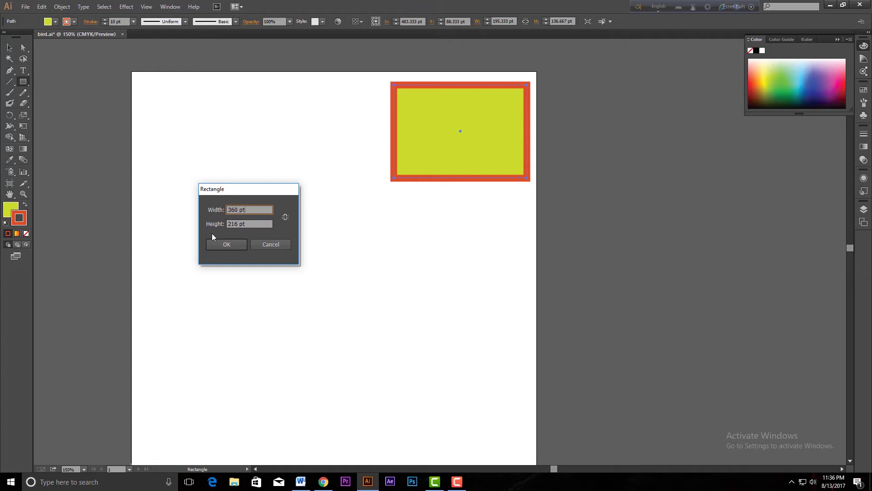
pyautogui.click(226, 246)
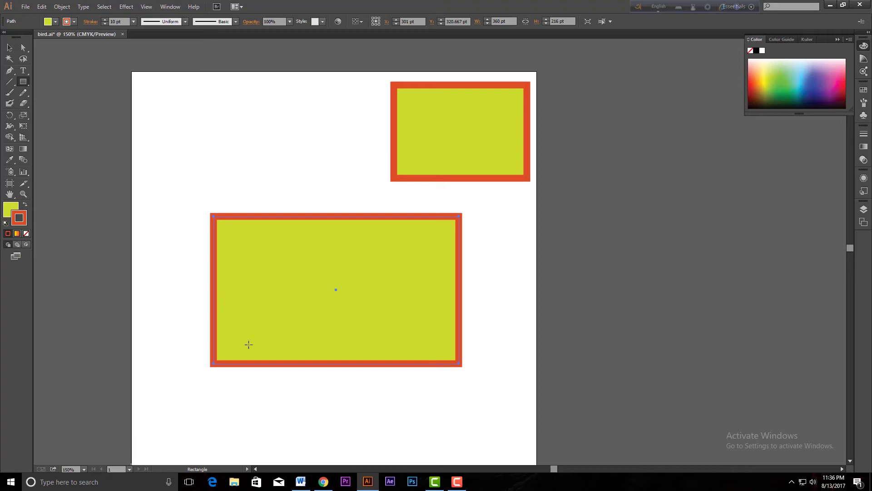
# Step: Delete the new 360 × 216 pt rectangle and reopen the Rectangle size dialog
pyautogui.click(9, 48)
pyautogui.press('Delete')
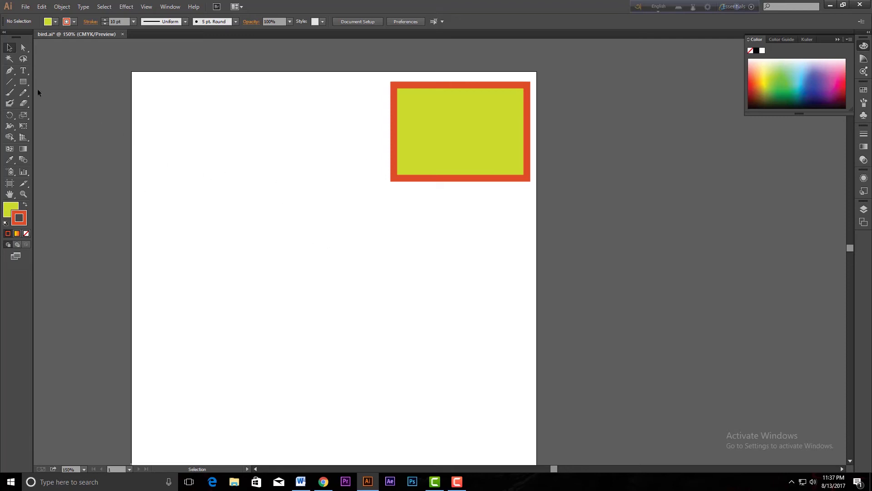
pyautogui.click(23, 82)
pyautogui.click(264, 183)
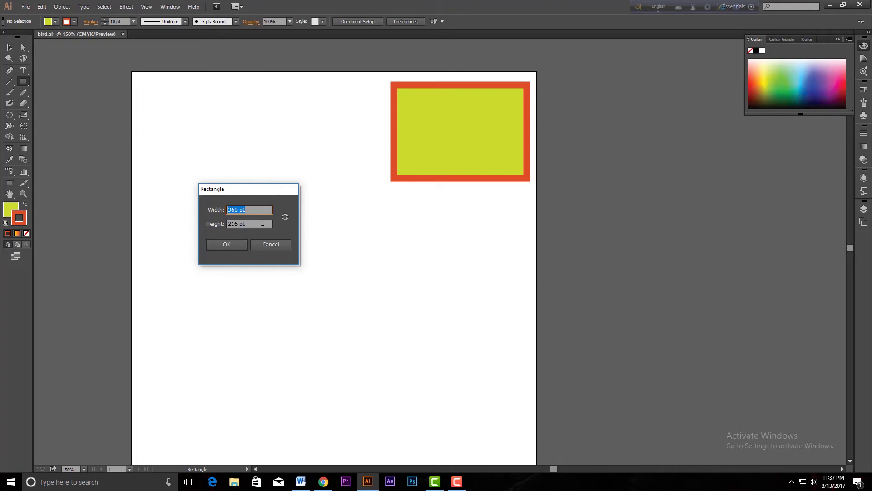
# Step: Cancel the dialog and draw a large stroke-free rounded rectangle on the page's left
pyautogui.click(277, 243)
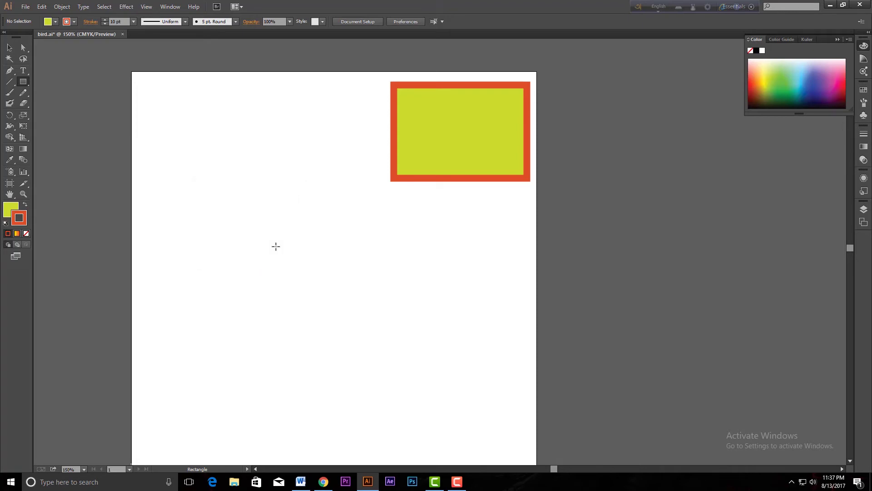
pyautogui.moveTo(27, 82); pyautogui.dragTo(63, 95)
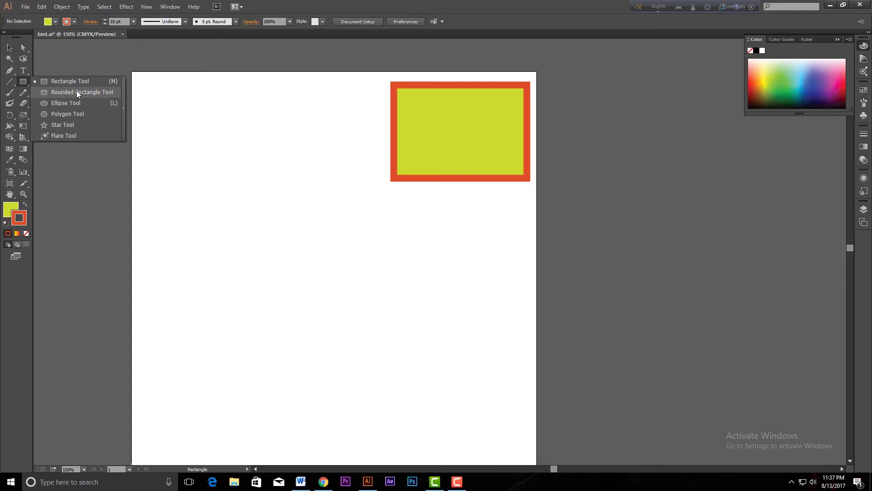
pyautogui.moveTo(77, 92); pyautogui.dragTo(77, 93)
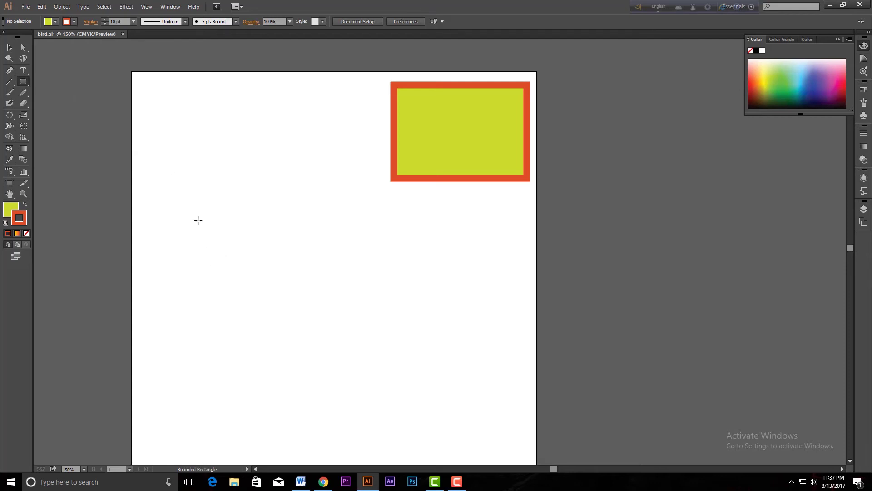
pyautogui.moveTo(193, 212); pyautogui.dragTo(386, 314)
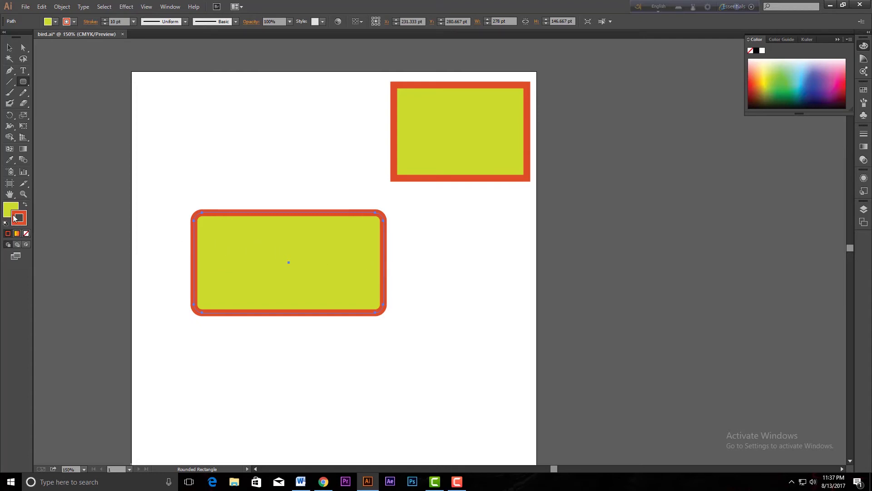
pyautogui.click(26, 233)
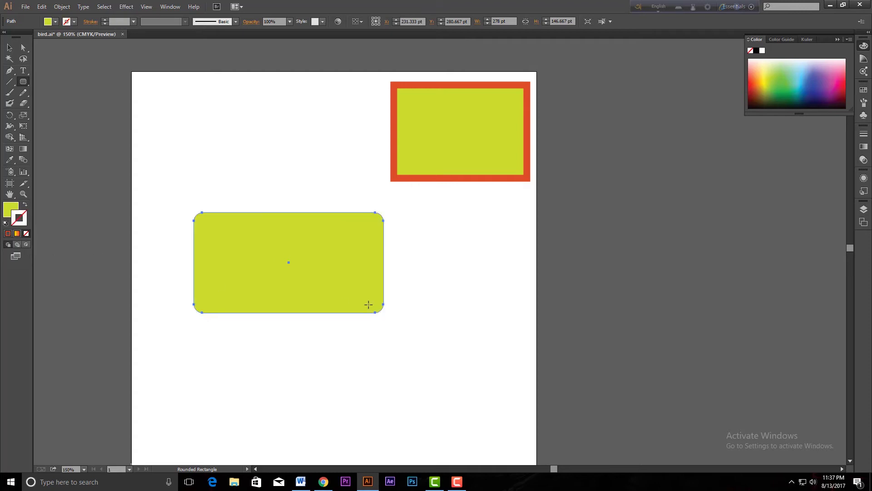
# Step: Draw a thin pill shape, then delete both rounded rectangles and zoom back to 150%
pyautogui.moveTo(200, 166); pyautogui.dragTo(328, 184)
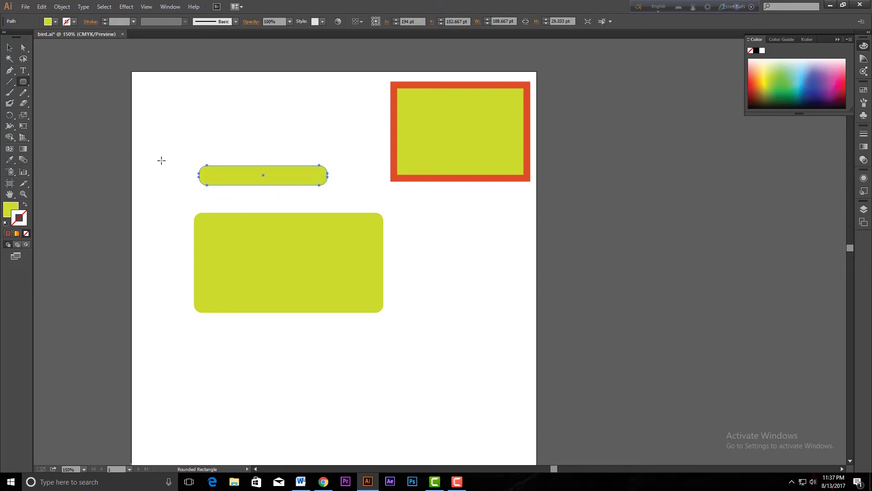
pyautogui.scroll(1, 212, 175)
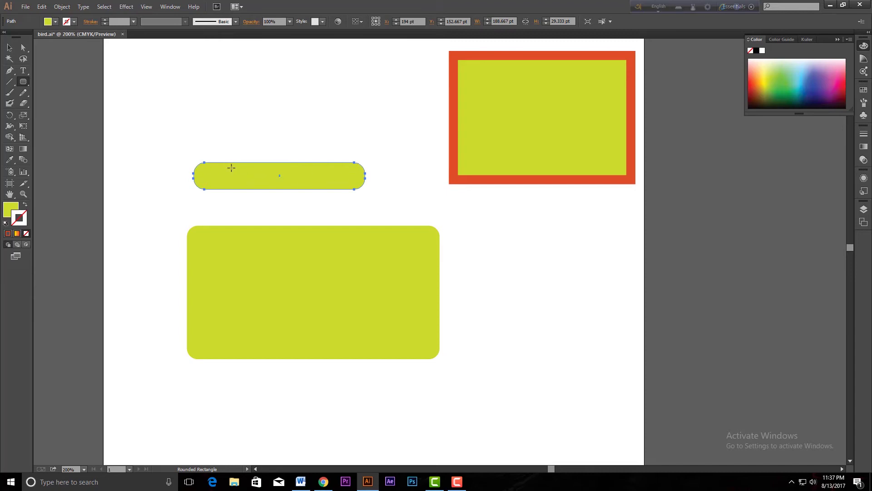
pyautogui.click(10, 48)
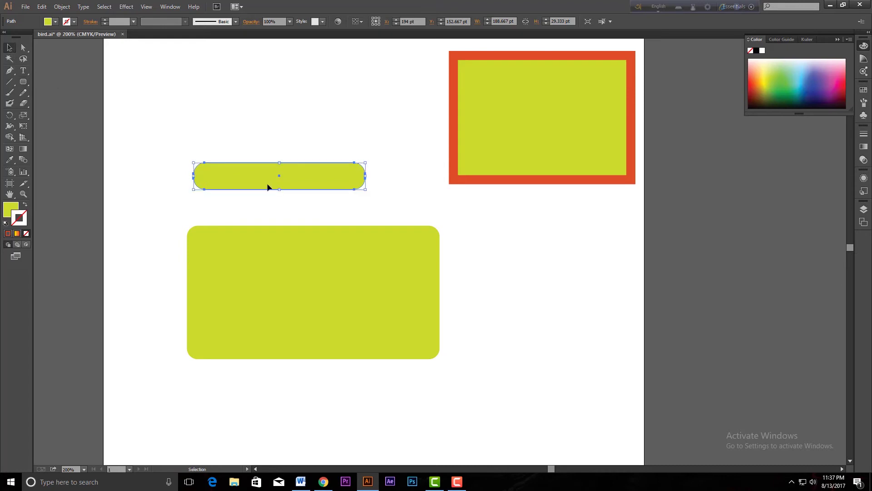
pyautogui.press('Delete')
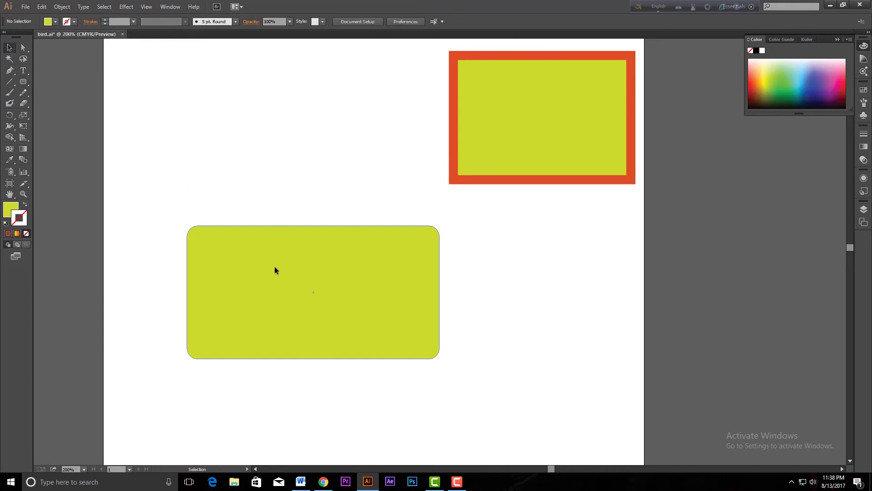
pyautogui.click(275, 270)
pyautogui.press('Delete')
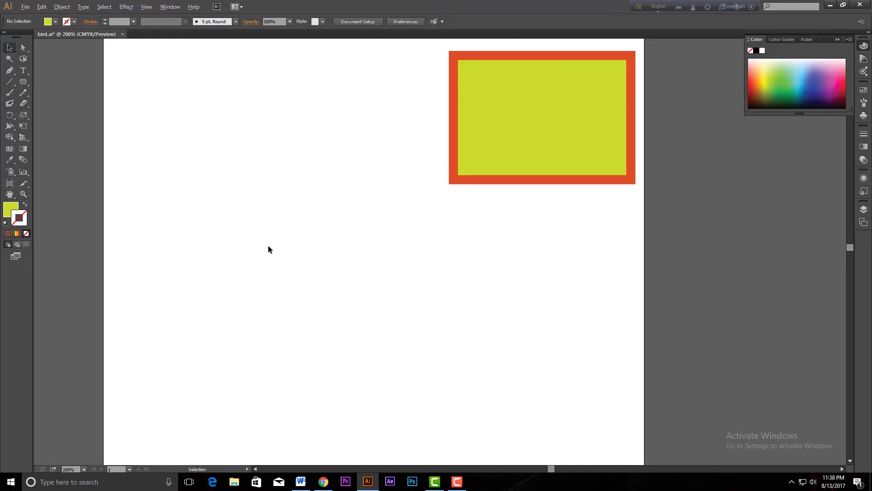
pyautogui.hotkey('ctrl', '-')
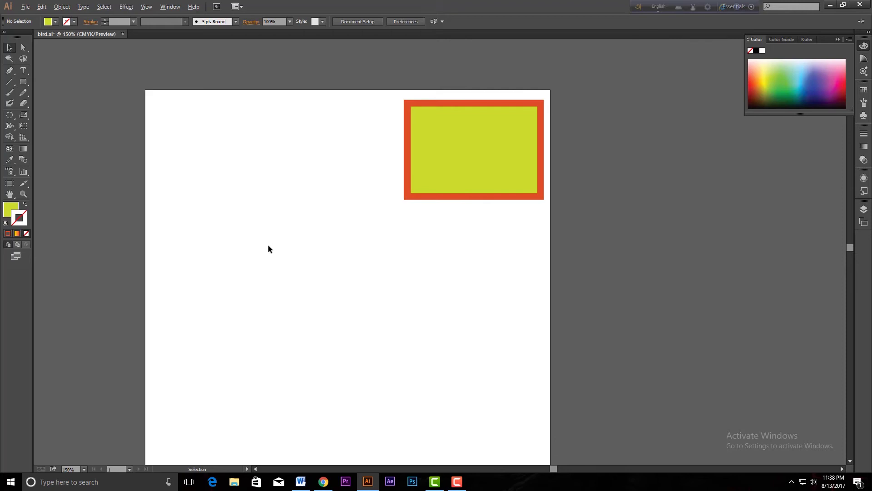
# Step: Draw a trial rounded rectangle below the framed rectangle, then delete it
pyautogui.click(23, 84)
pyautogui.moveTo(197, 230); pyautogui.dragTo(383, 321)
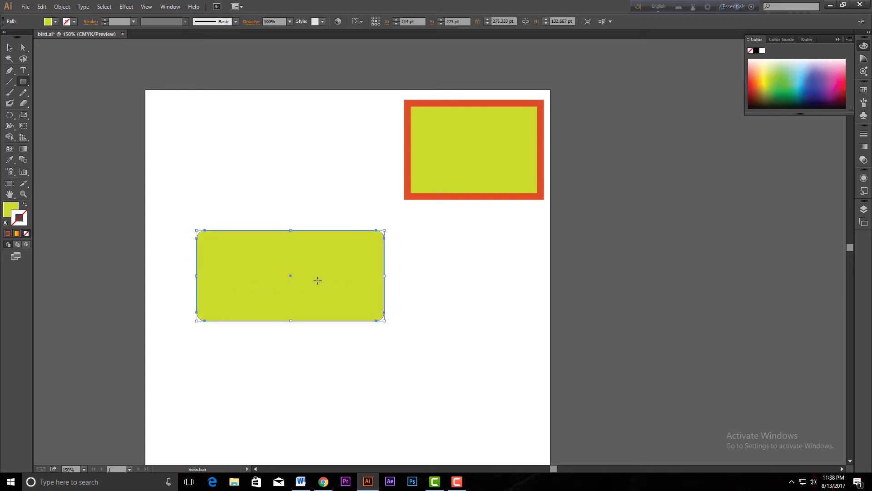
pyautogui.press('Delete')
# Step: Draw a rounded rectangle aligned with the rectangle above, tune corner radius, add 1 pt red-orange stroke
pyautogui.moveTo(212, 230); pyautogui.dragTo(420, 337)
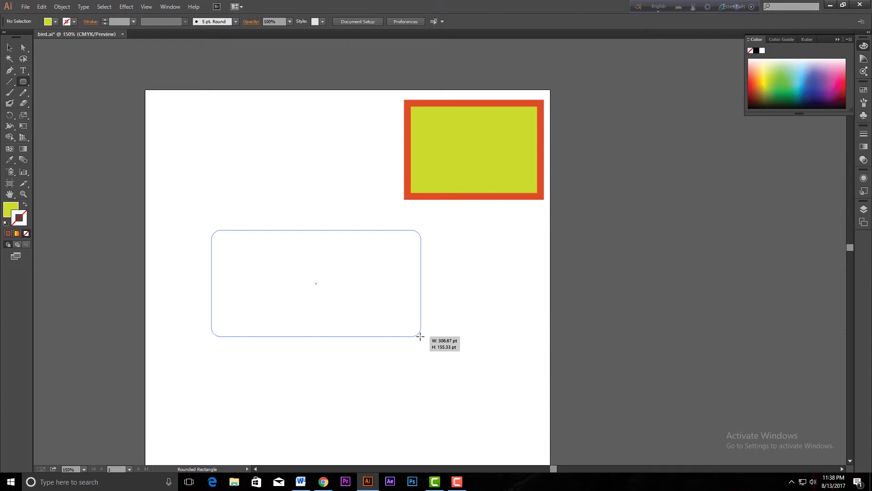
pyautogui.moveTo(420, 336)
pyautogui.mouseDown()
pyautogui.moveTo(388, 283)
pyautogui.moveTo(413, 353)
pyautogui.mouseUp()
pyautogui.moveTo(394, 311); pyautogui.dragTo(407, 351)
pyautogui.press('Up')
pyautogui.press('Up')
pyautogui.press('Up')
pyautogui.press('Up')
pyautogui.press('Up')
pyautogui.press('Up')
pyautogui.press('Up')
pyautogui.press('Up')
pyautogui.press('Up')
pyautogui.press('Up')
pyautogui.press('Up')
pyautogui.press('Up')
pyautogui.press('Up')
pyautogui.press('Up')
pyautogui.press('Up')
pyautogui.press('Up')
pyautogui.press('Up')
pyautogui.press('Up')
pyautogui.press('Up')
pyautogui.press('Up')
pyautogui.press('Up')
pyautogui.press('Up')
pyautogui.press('Up')
pyautogui.press('Up')
pyautogui.press('Up')
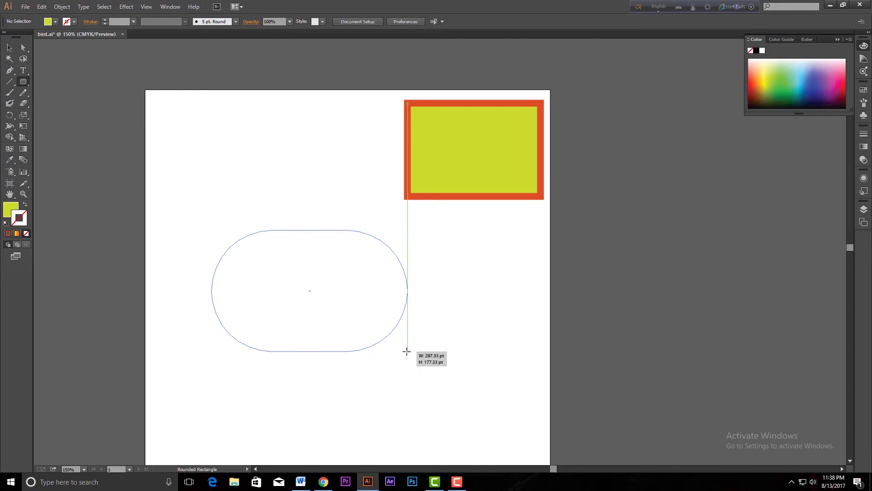
pyautogui.press('Down')
pyautogui.press('Down')
pyautogui.press('Down')
pyautogui.press('Down')
pyautogui.press('Down')
pyautogui.press('Down')
pyautogui.press('Down')
pyautogui.press('Down')
pyautogui.press('Down')
pyautogui.press('Down')
pyautogui.moveTo(406, 351)
pyautogui.mouseDown()
pyautogui.moveTo(437, 377)
pyautogui.moveTo(424, 321)
pyautogui.moveTo(417, 341)
pyautogui.moveTo(406, 326)
pyautogui.mouseUp()
pyautogui.press('Down')
pyautogui.press('Down')
pyautogui.press('Down')
pyautogui.press('Down')
pyautogui.press('Down')
pyautogui.press('Down')
pyautogui.press('Down')
pyautogui.press('Down')
pyautogui.press('Down')
pyautogui.press('Down')
pyautogui.press('Down')
pyautogui.press('Down')
pyautogui.press('Down')
pyautogui.press('Up')
pyautogui.press('Up')
pyautogui.press('Up')
pyautogui.press('Up')
pyautogui.press('Up')
pyautogui.press('Up')
pyautogui.press('Up')
pyautogui.press('Up')
pyautogui.press('Up')
pyautogui.press('Up')
pyautogui.press('Up')
pyautogui.press('Down')
pyautogui.press('Down')
pyautogui.press('Down')
pyautogui.press('Down')
pyautogui.press('Down')
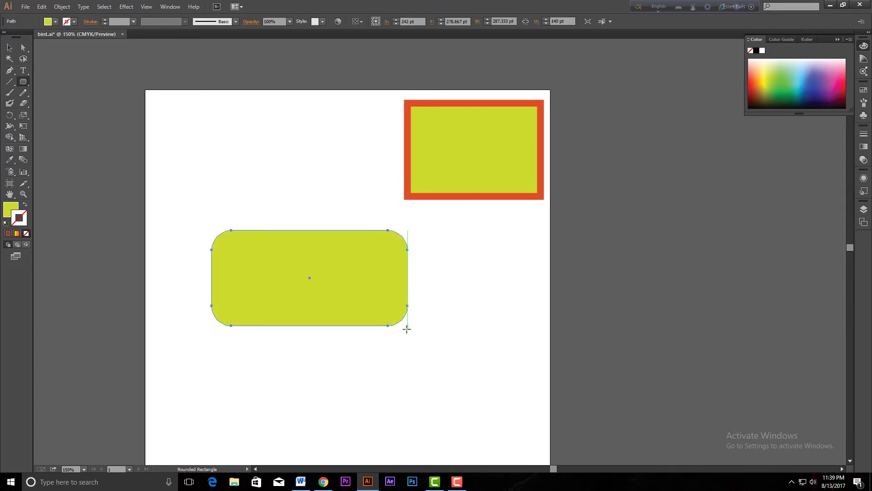
pyautogui.click(7, 233)
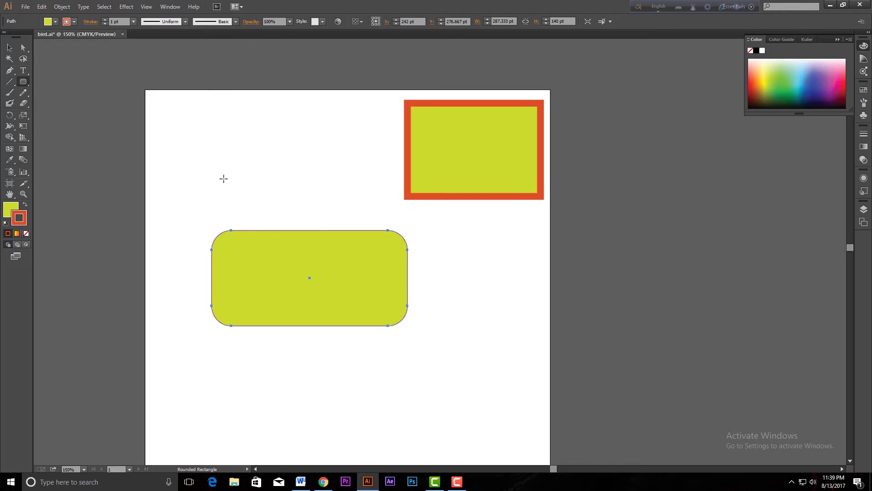
# Step: Create a rounded rectangle 5 in wide, 2 in high with 2 in corner radius
pyautogui.click(116, 169)
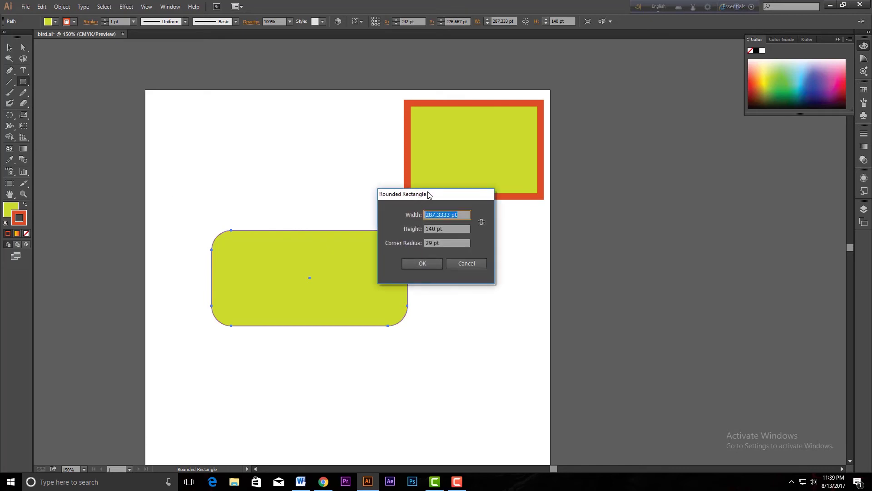
pyautogui.moveTo(447, 196); pyautogui.dragTo(480, 242)
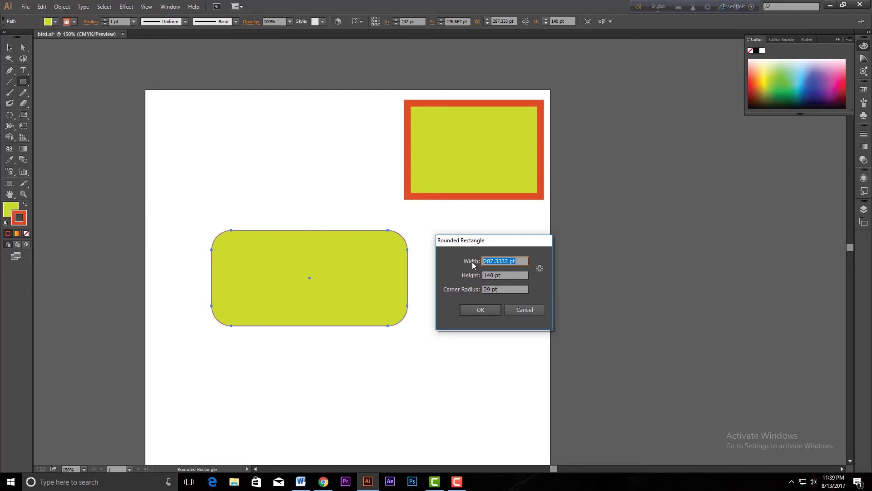
pyautogui.write('5in')
pyautogui.click(506, 275)
pyautogui.moveTo(502, 277); pyautogui.dragTo(472, 278)
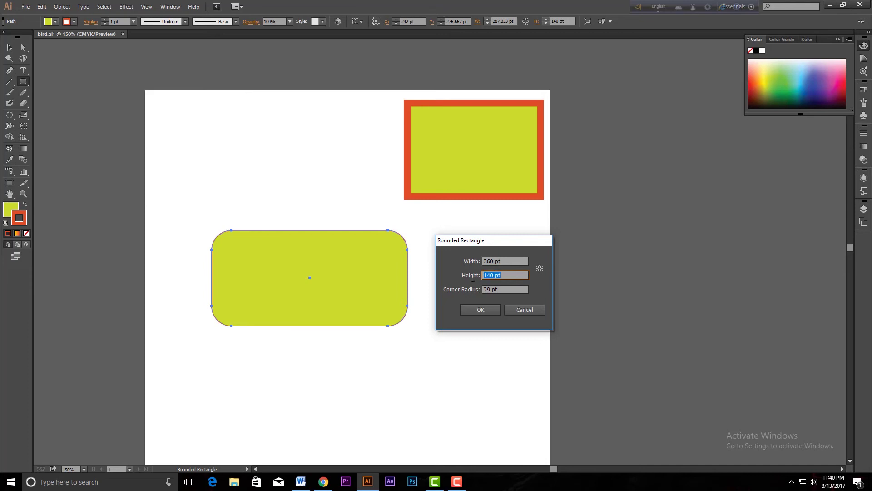
pyautogui.write('2')
pyautogui.hotkey('shift', 'Tab')
pyautogui.moveTo(506, 291); pyautogui.dragTo(465, 291)
pyautogui.write('2in')
pyautogui.click(509, 276)
pyautogui.click(489, 309)
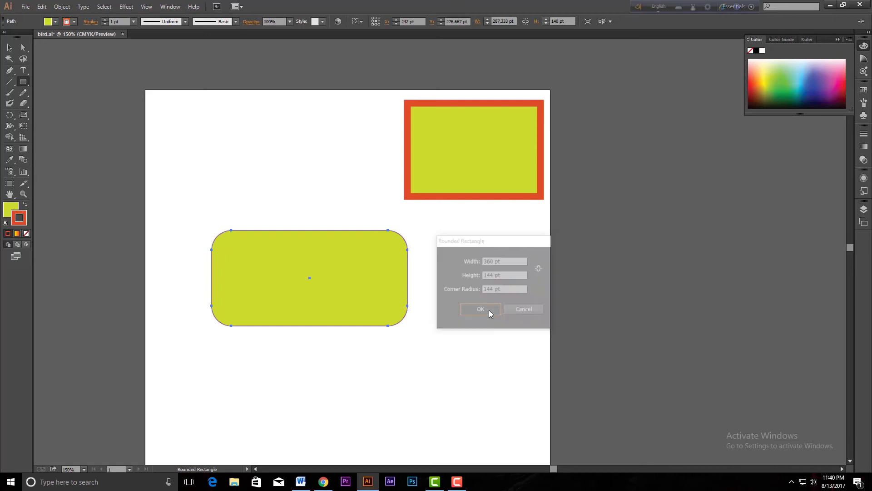
# Step: Move the 360 × 144 pt pill below the first rounded rectangle
pyautogui.click(9, 48)
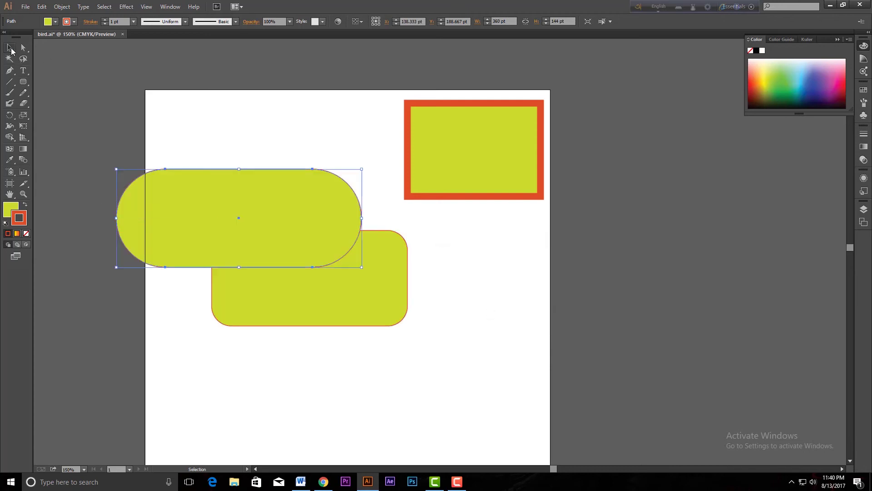
pyautogui.moveTo(245, 260); pyautogui.dragTo(352, 432)
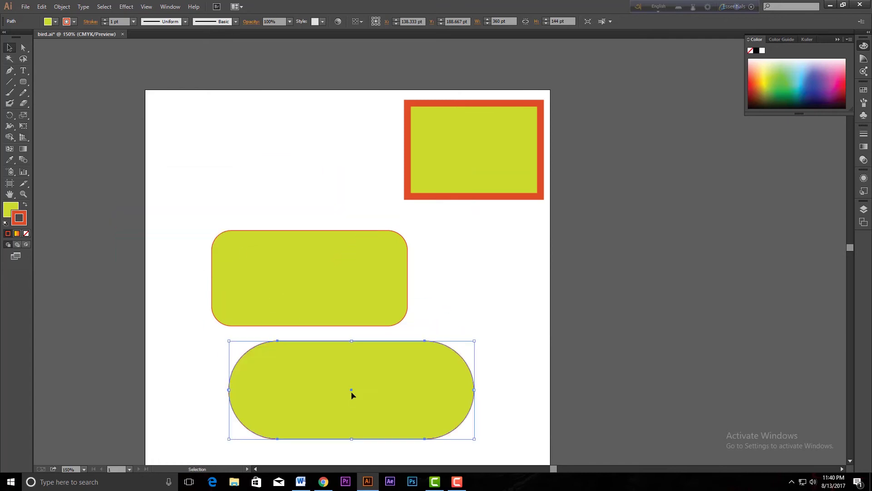
pyautogui.scroll(-3, 353, 388)
pyautogui.scroll(-2, 353, 388)
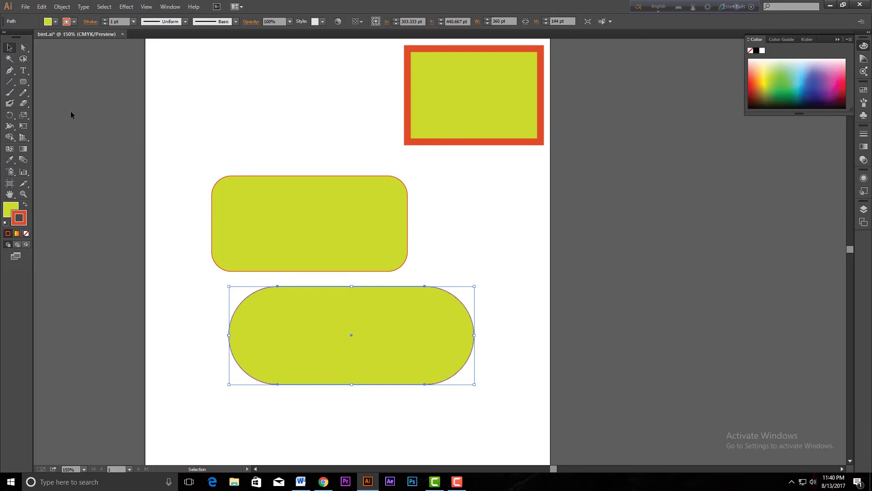
# Step: Draw a small test pill at the artboard's top left, then delete it
pyautogui.click(23, 81)
pyautogui.moveTo(187, 89); pyautogui.dragTo(370, 132)
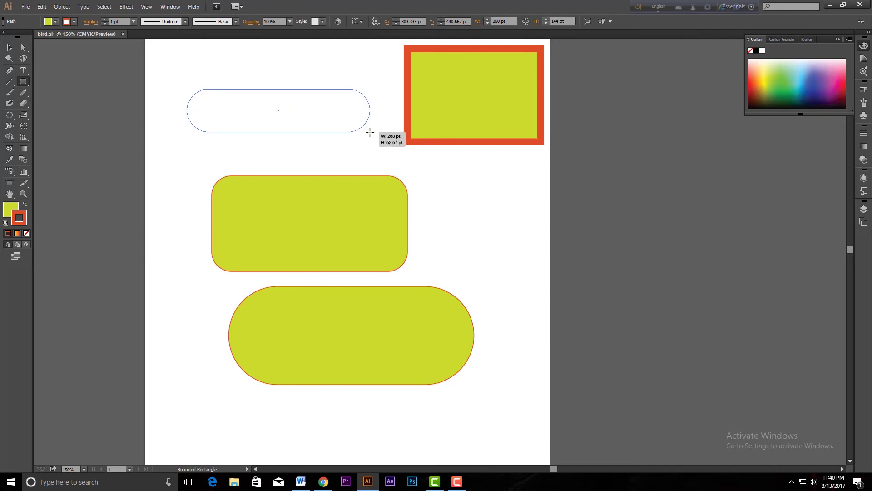
pyautogui.moveTo(369, 132); pyautogui.dragTo(369, 132)
pyautogui.moveTo(370, 132); pyautogui.dragTo(369, 133)
pyautogui.click(10, 47)
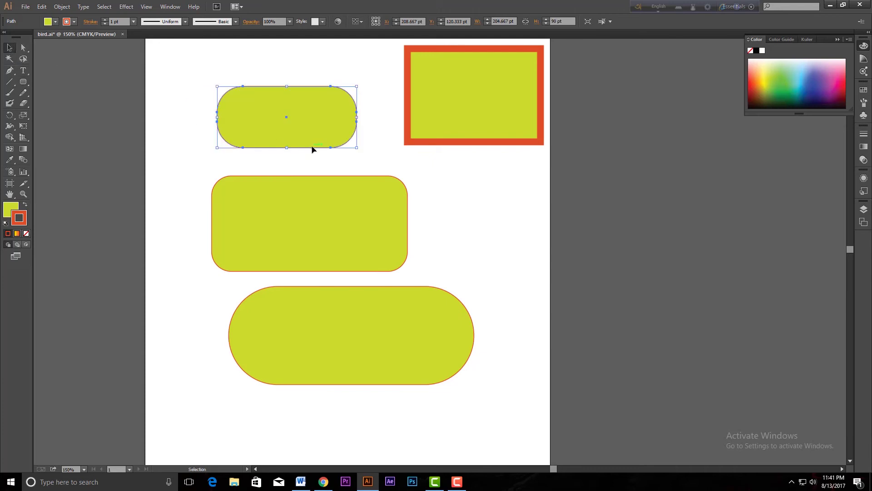
pyautogui.press('Delete')
# Step: Delete the large pill and move the rounded rectangle up beside the framed rectangle
pyautogui.click(328, 307)
pyautogui.press('Delete')
pyautogui.scroll(1, 296, 243)
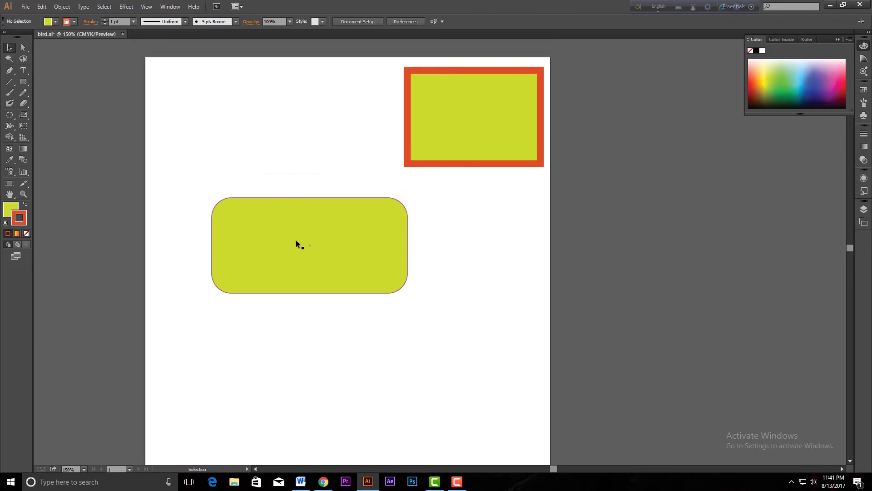
pyautogui.scroll(1, 295, 240)
pyautogui.moveTo(266, 275); pyautogui.dragTo(230, 146)
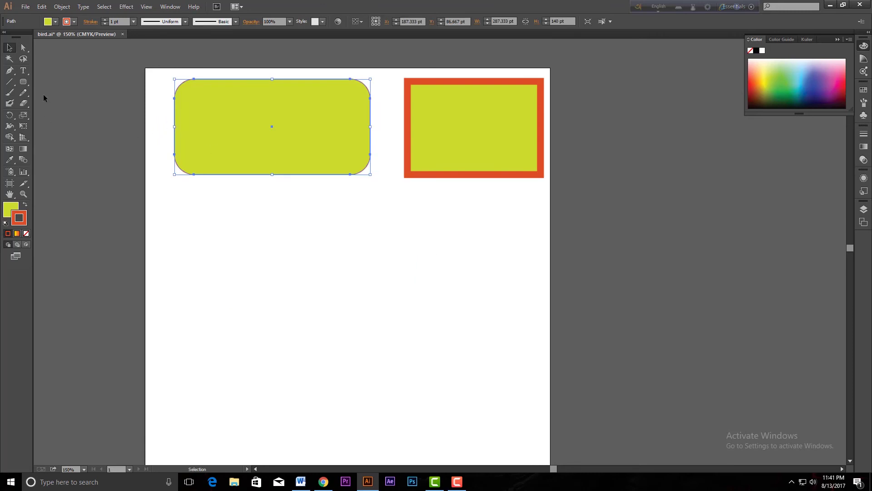
pyautogui.moveTo(23, 82); pyautogui.dragTo(58, 104)
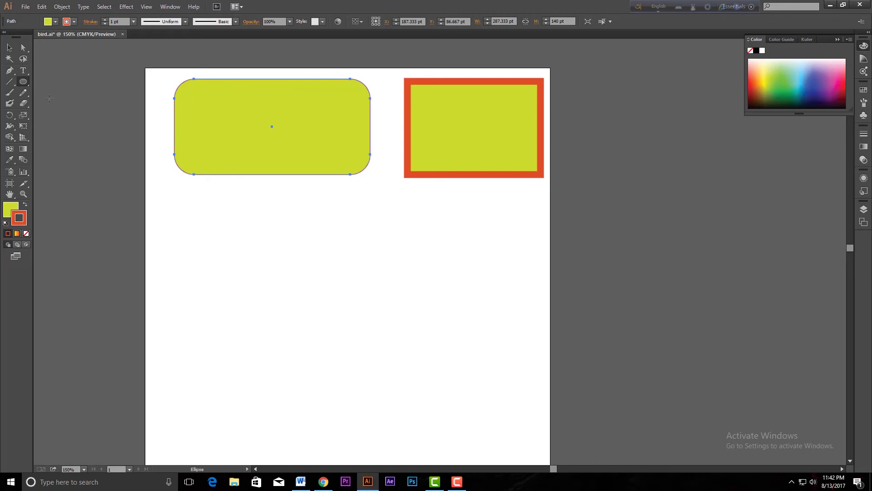
# Step: Drag out a circle below the top shapes, undoing an uneven first ellipse
pyautogui.moveTo(255, 261)
pyautogui.mouseDown()
pyautogui.moveTo(386, 364)
pyautogui.moveTo(393, 389)
pyautogui.moveTo(388, 381)
pyautogui.mouseUp()
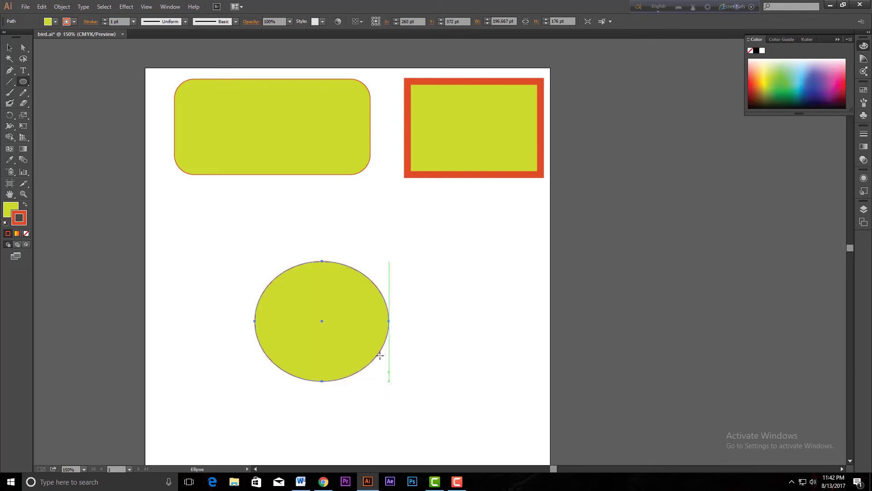
pyautogui.hotkey('ctrl', 'z')
pyautogui.moveTo(267, 259); pyautogui.dragTo(416, 348)
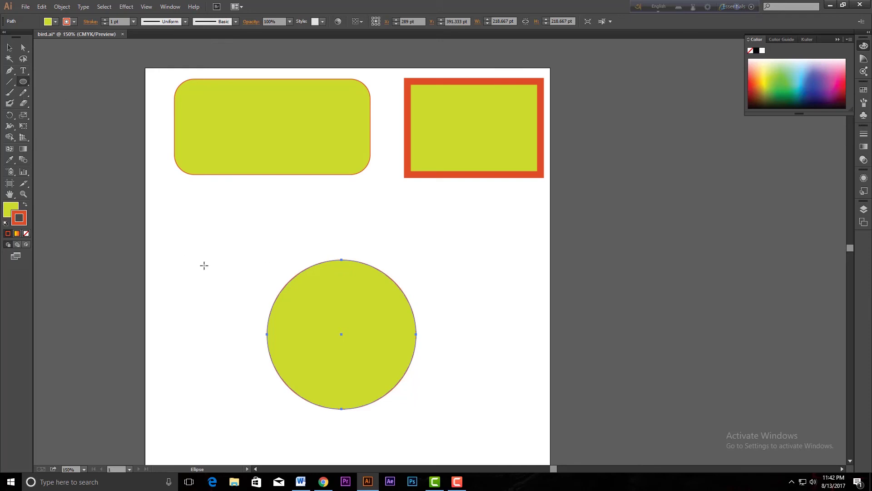
# Step: Create a 218.6667 pt circle, move it up and left, and delete the extra circle
pyautogui.click(204, 266)
pyautogui.moveTo(432, 206); pyautogui.dragTo(466, 213)
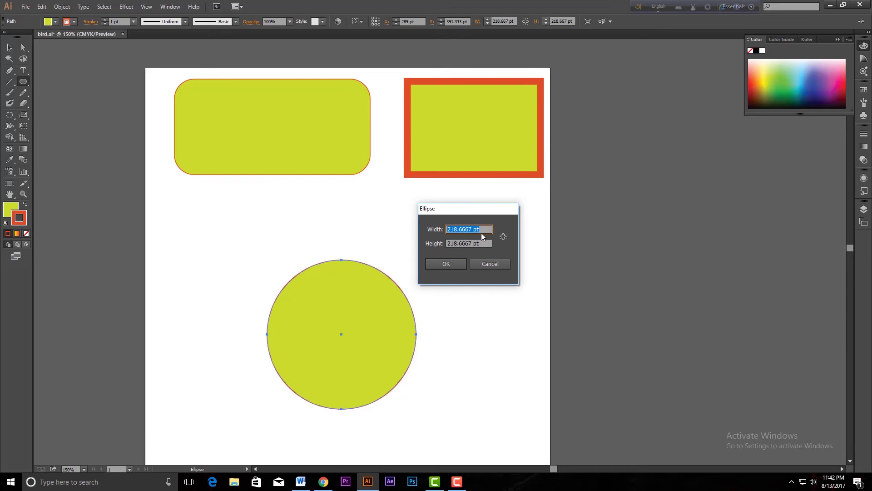
pyautogui.click(445, 264)
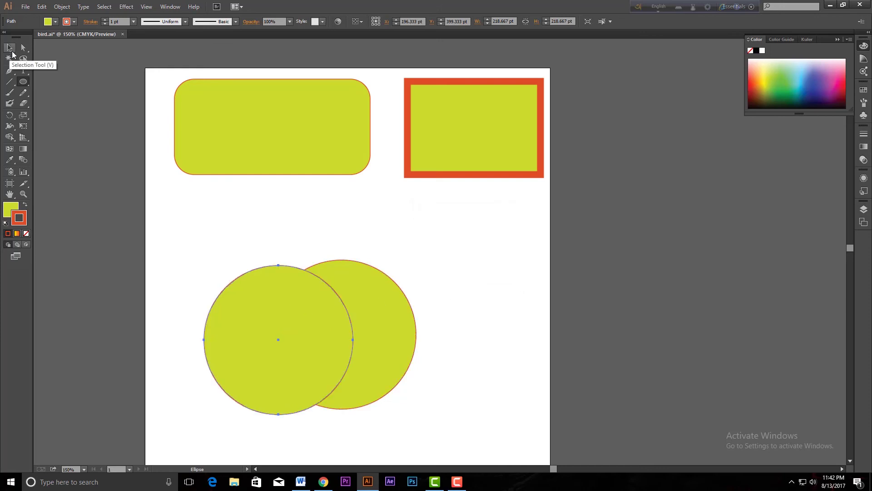
pyautogui.click(9, 47)
pyautogui.moveTo(218, 326); pyautogui.dragTo(186, 292)
pyautogui.press('Delete')
pyautogui.click(23, 81)
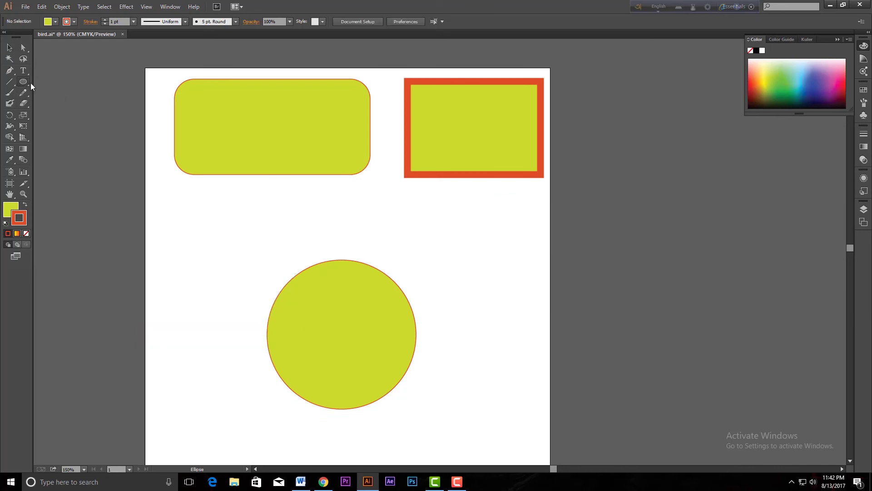
pyautogui.click(28, 82)
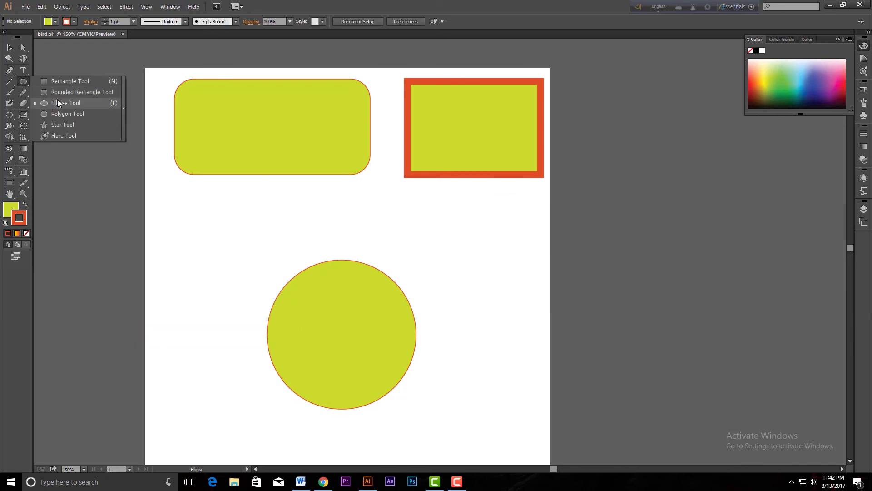
# Step: Move the circle under the rounded rectangle and draw a hexagon to its right
pyautogui.click(10, 48)
pyautogui.moveTo(337, 392); pyautogui.dragTo(218, 310)
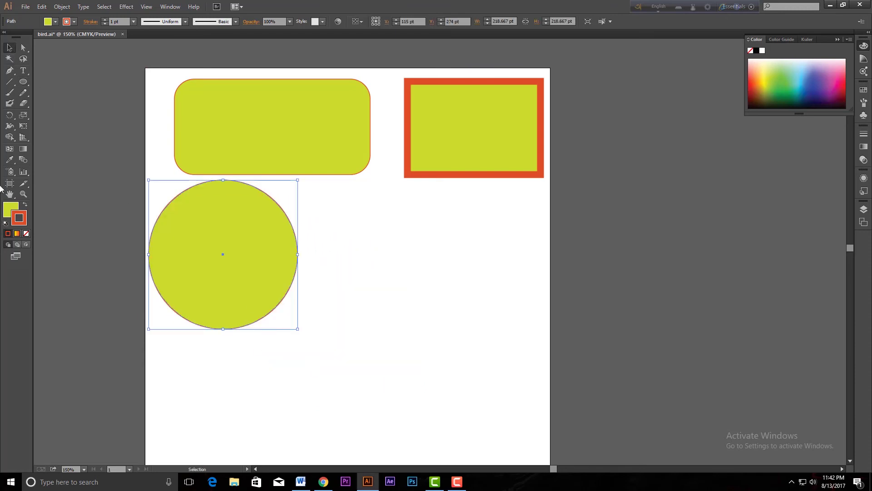
pyautogui.click(23, 82)
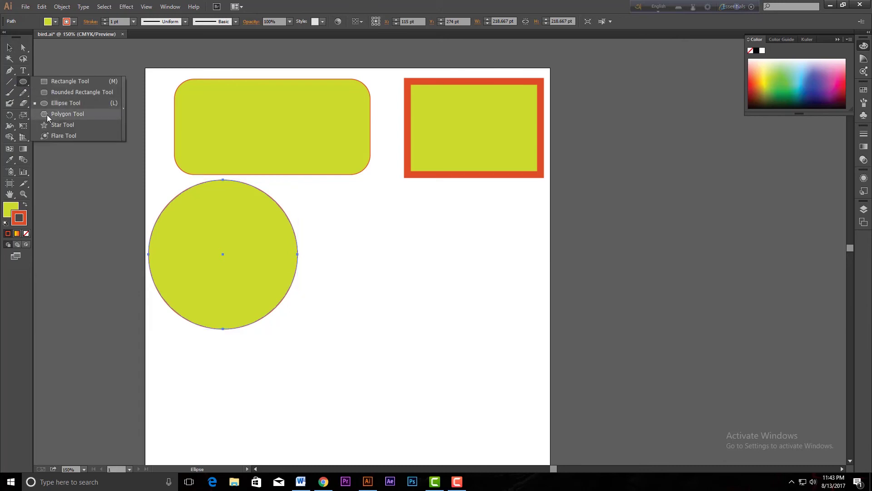
pyautogui.click(47, 114)
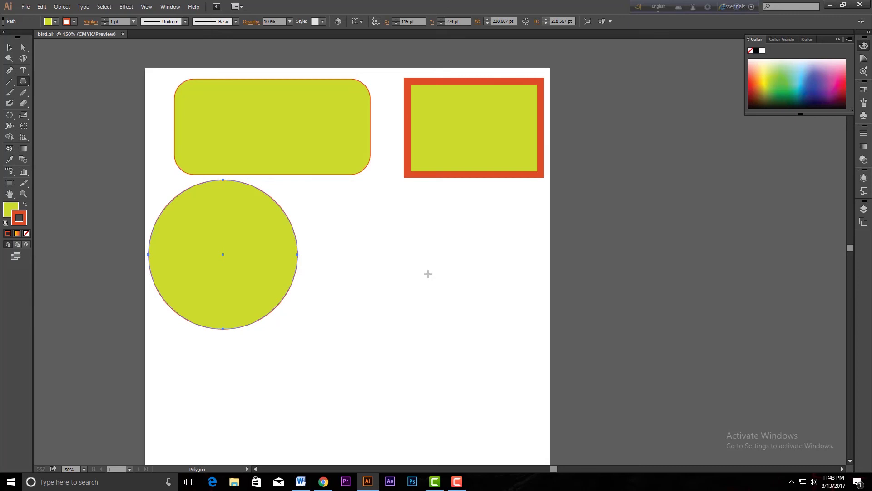
pyautogui.scroll(-1, 428, 274)
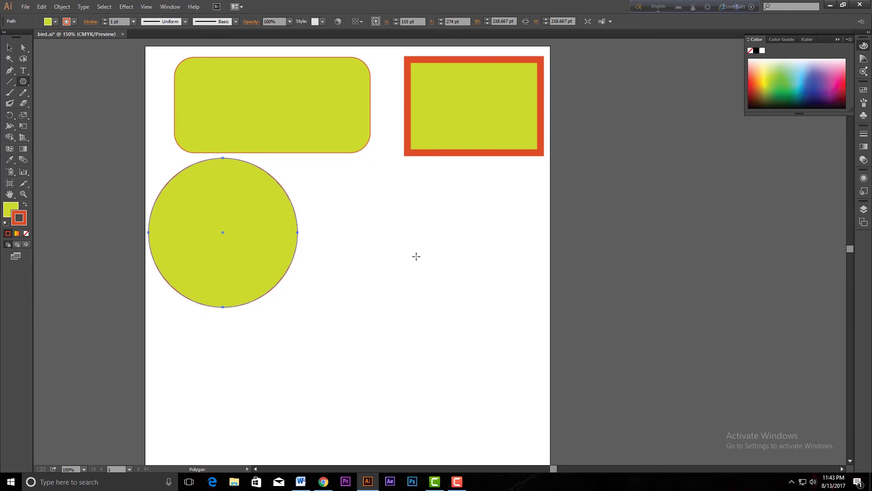
pyautogui.moveTo(370, 231); pyautogui.dragTo(401, 274)
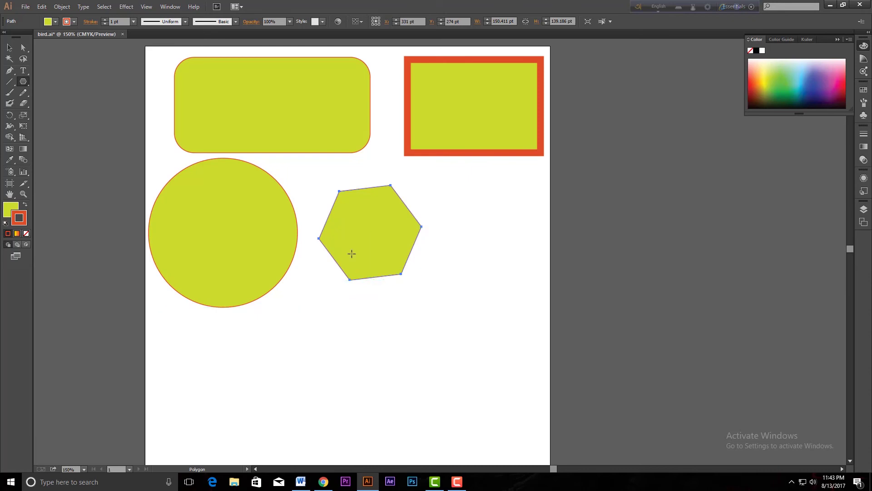
pyautogui.scroll(1, 371, 247)
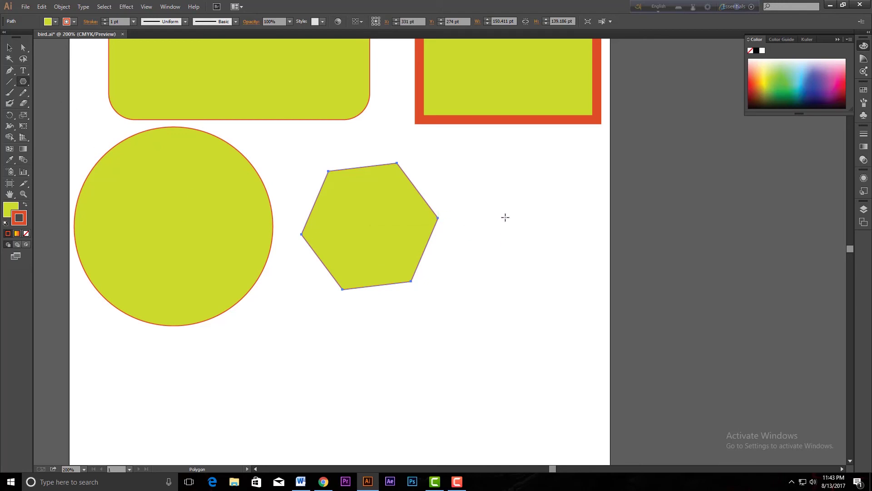
# Step: Create a 3-sided polygon and move the triangle onto the artboard beside the hexagon
pyautogui.click(651, 226)
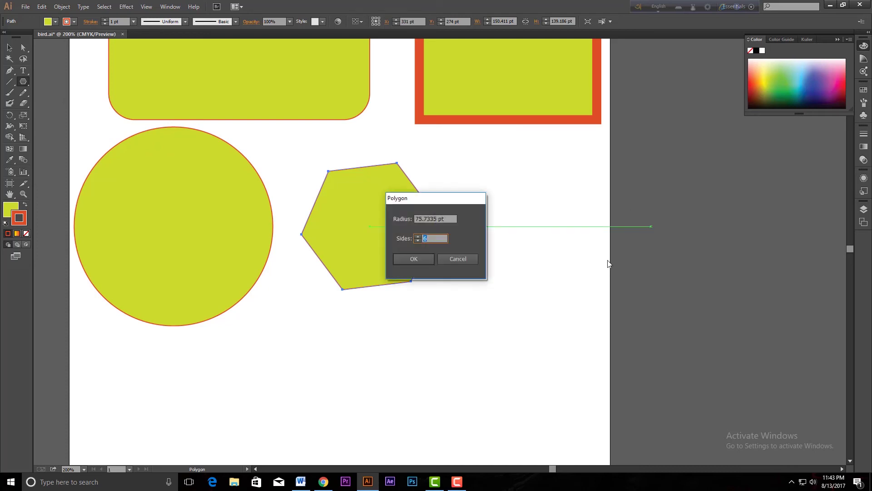
pyautogui.moveTo(421, 201); pyautogui.dragTo(541, 207)
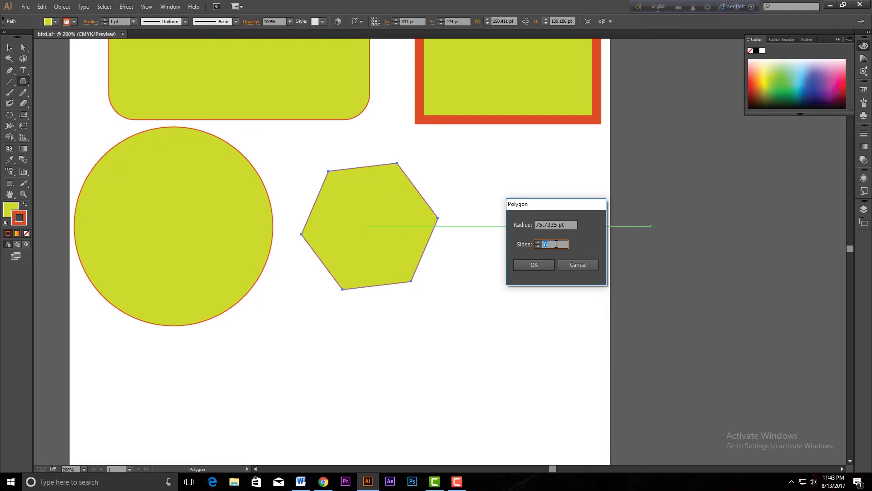
pyautogui.press('Down')
pyautogui.write('3')
pyautogui.moveTo(567, 246); pyautogui.dragTo(511, 249)
pyautogui.write('3')
pyautogui.click(532, 268)
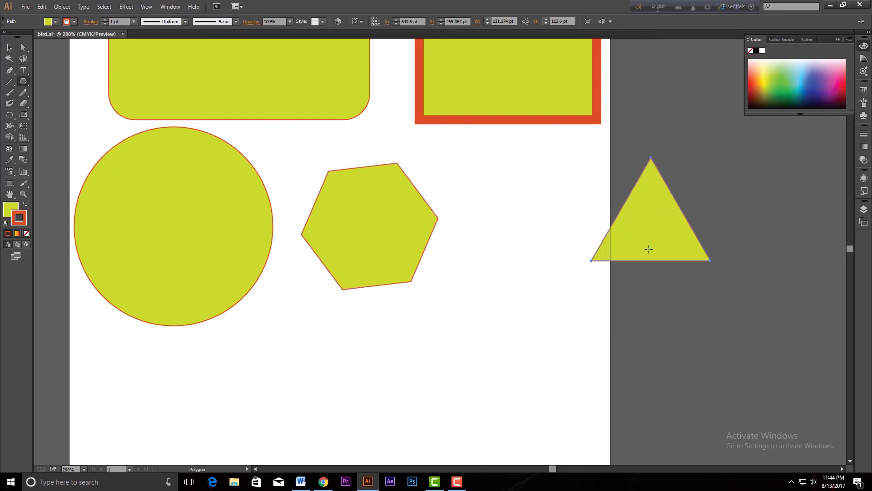
pyautogui.click(10, 47)
pyautogui.moveTo(658, 231); pyautogui.dragTo(530, 245)
pyautogui.scroll(-1, 532, 282)
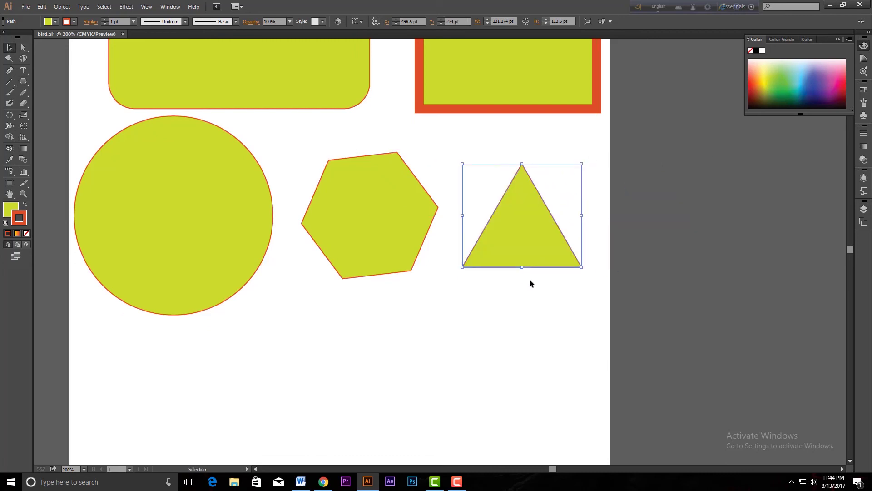
# Step: Draw a nine-sided polygon below the circle using arrow keys, then delete it
pyautogui.click(23, 82)
pyautogui.moveTo(287, 330); pyautogui.dragTo(347, 377)
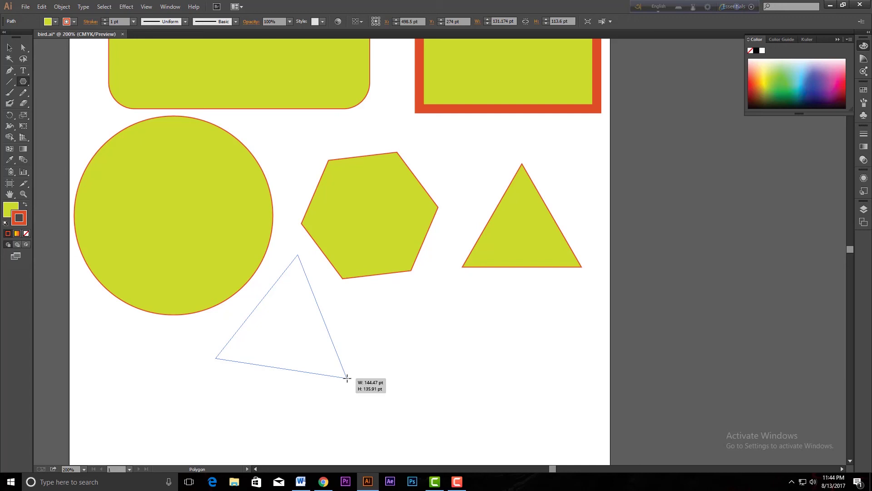
pyautogui.press('Up')
pyautogui.press('Up')
pyautogui.press('Up')
pyautogui.press('Up')
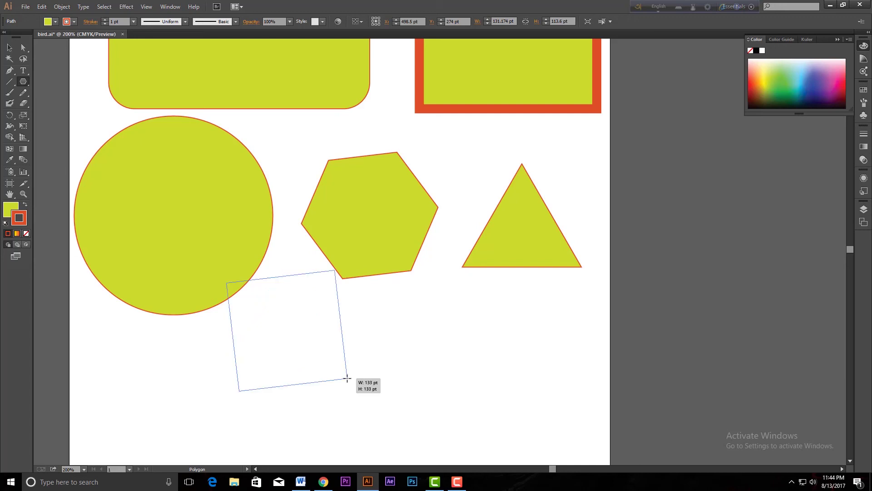
pyautogui.press('Up')
pyautogui.press('Up')
pyautogui.press('Up')
pyautogui.press('Up')
pyautogui.press('Up')
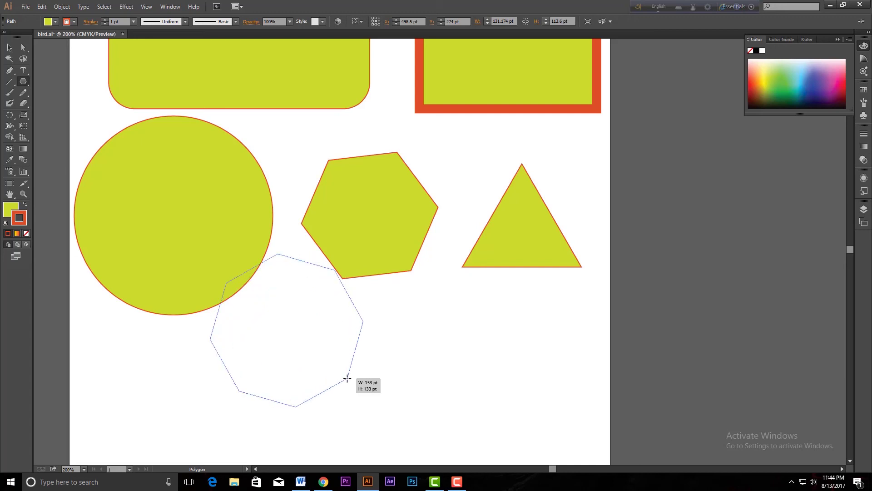
pyautogui.press('Up')
pyautogui.press('Up')
pyautogui.press('Up')
pyautogui.press('Up')
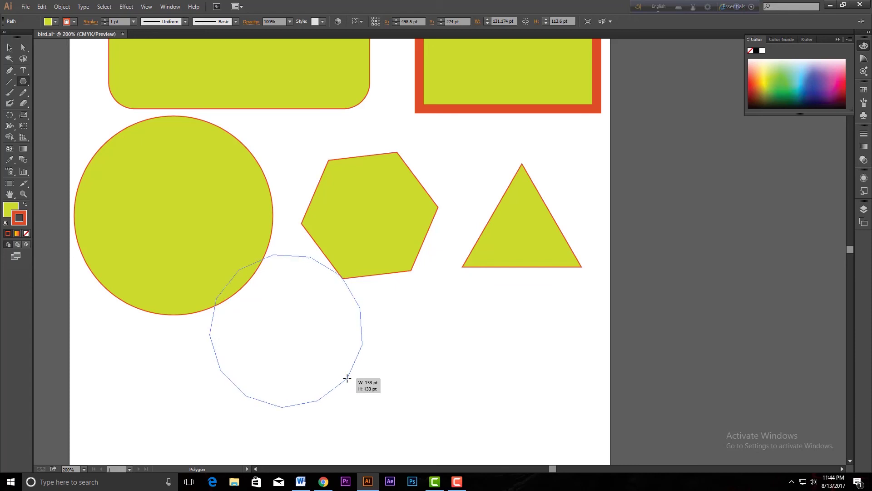
pyautogui.press('Up')
pyautogui.press('Up')
pyautogui.press('Up')
pyautogui.press('Up')
pyautogui.press('Up')
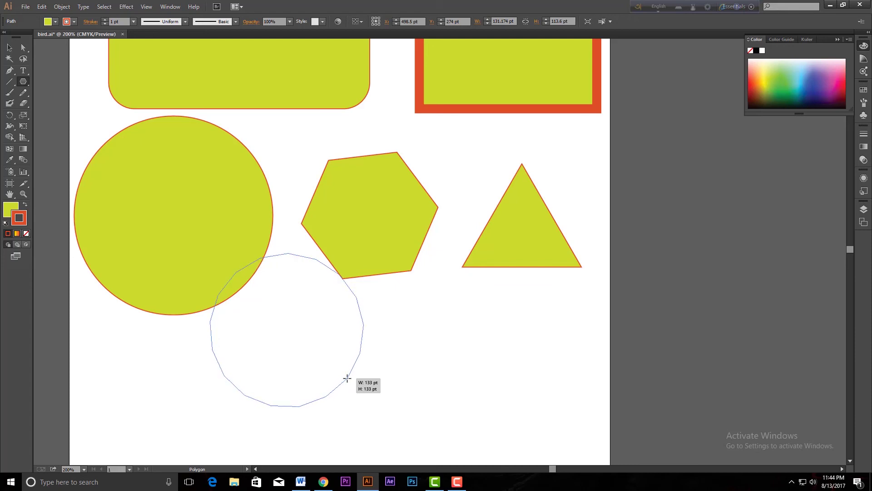
pyautogui.press('Up')
pyautogui.press('Up')
pyautogui.press('Up')
pyautogui.press('Up')
pyautogui.press('Up')
pyautogui.press('Down')
pyautogui.press('Down')
pyautogui.press('Down')
pyautogui.press('Down')
pyautogui.press('Down')
pyautogui.press('Down')
pyautogui.press('Down')
pyautogui.press('Down')
pyautogui.press('Down')
pyautogui.press('Down')
pyautogui.press('Down')
pyautogui.press('Down')
pyautogui.press('Down')
pyautogui.press('Down')
pyautogui.press('Down')
pyautogui.press('Down')
pyautogui.press('Down')
pyautogui.press('Down')
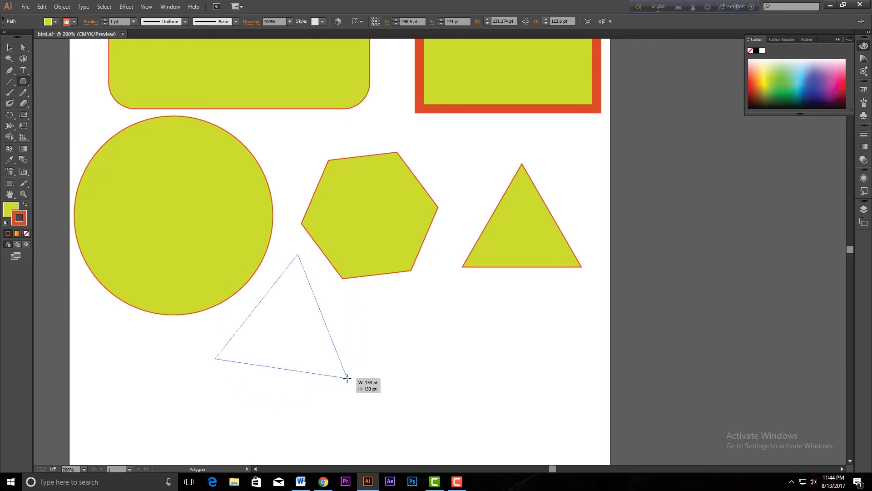
pyautogui.press('Up')
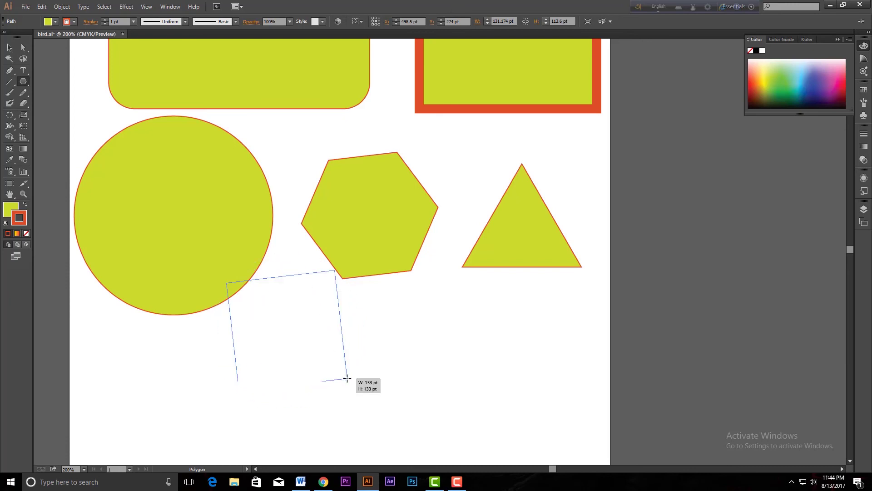
pyautogui.press('Up')
pyautogui.press('Up')
pyautogui.press('Up')
pyautogui.press('Up')
pyautogui.press('Up')
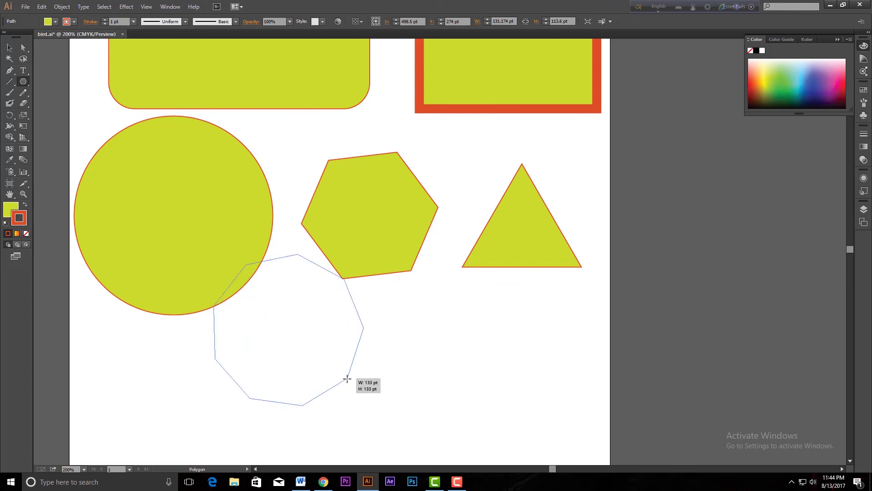
pyautogui.moveTo(347, 378); pyautogui.dragTo(347, 379)
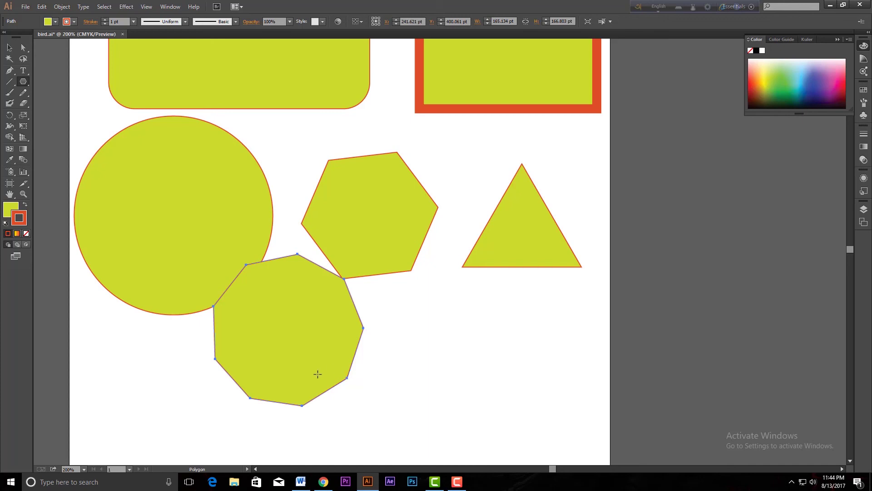
pyautogui.press('Delete')
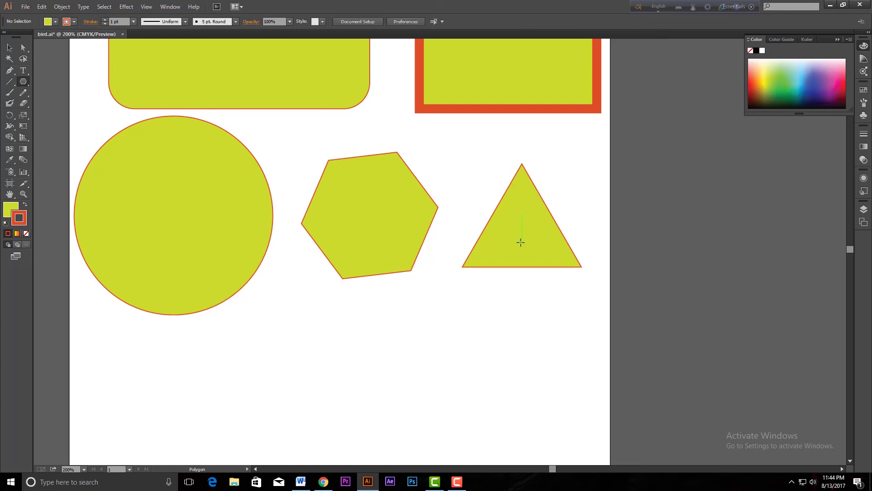
# Step: Delete the triangle and nudge the hexagon up and left beside the circle
pyautogui.click(9, 47)
pyautogui.click(528, 246)
pyautogui.press('Delete')
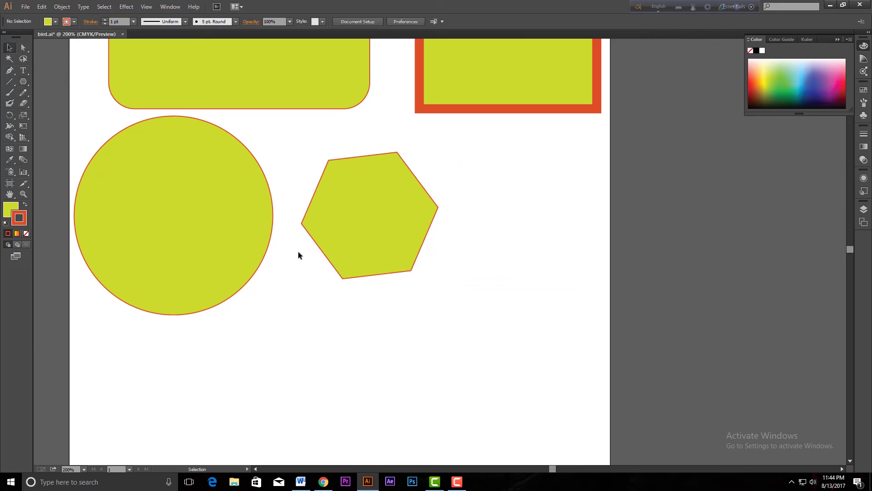
pyautogui.moveTo(385, 224); pyautogui.dragTo(372, 209)
pyautogui.hotkey('ctrl', '-')
pyautogui.hotkey('ctrl', '-')
pyautogui.hotkey('ctrl', '-')
pyautogui.hotkey('ctrl', '=')
pyautogui.hotkey('ctrl', '=')
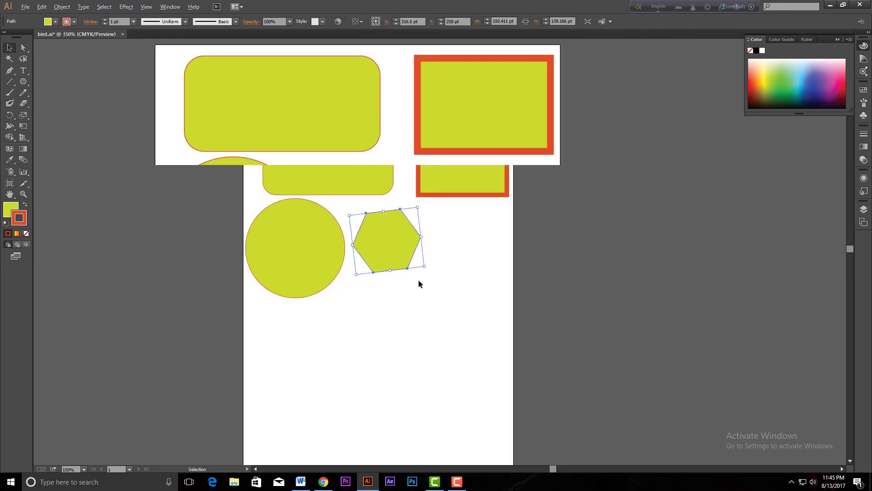
pyautogui.moveTo(25, 82); pyautogui.dragTo(69, 126)
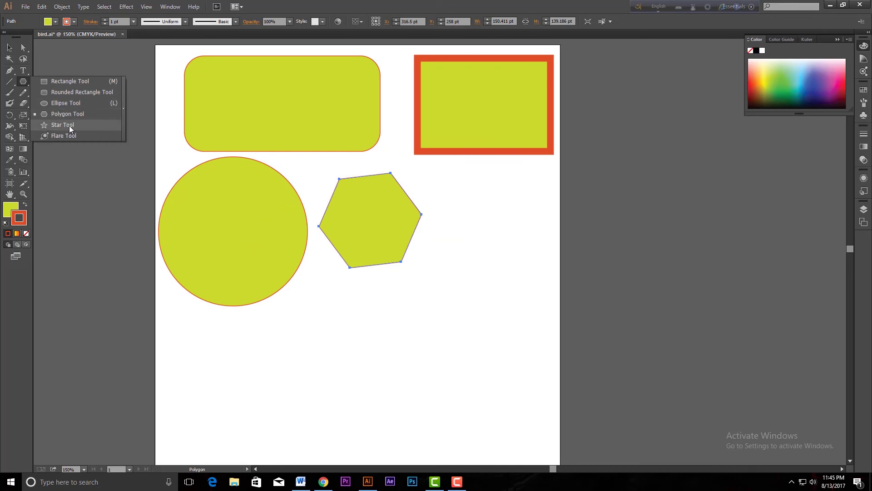
# Step: Draw a five-point star about 218 × 223 pt below the circle and hexagon
pyautogui.moveTo(69, 125); pyautogui.dragTo(69, 126)
pyautogui.moveTo(335, 342); pyautogui.dragTo(396, 394)
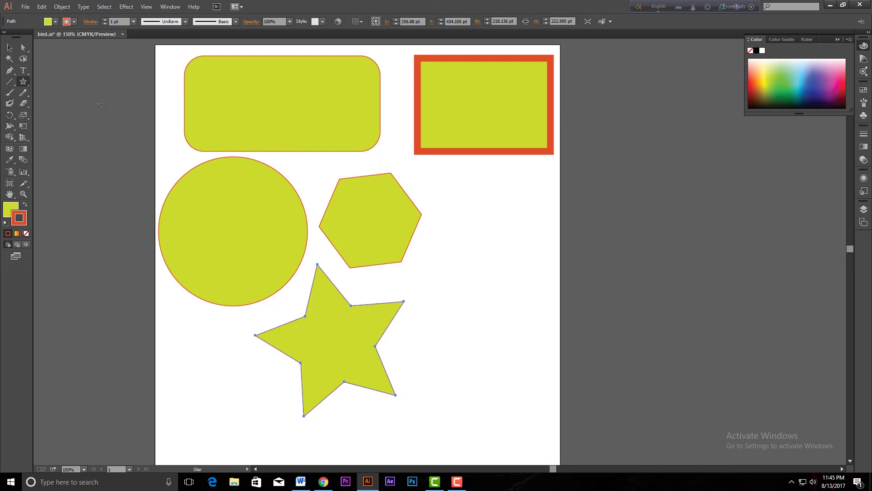
# Step: Create a star with 4 points and a 1 in inner radius
pyautogui.click(496, 305)
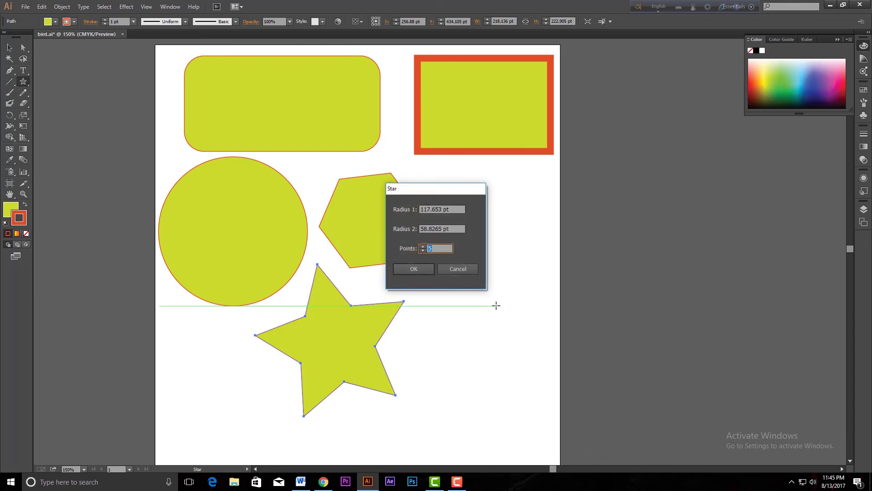
pyautogui.moveTo(437, 190); pyautogui.dragTo(494, 228)
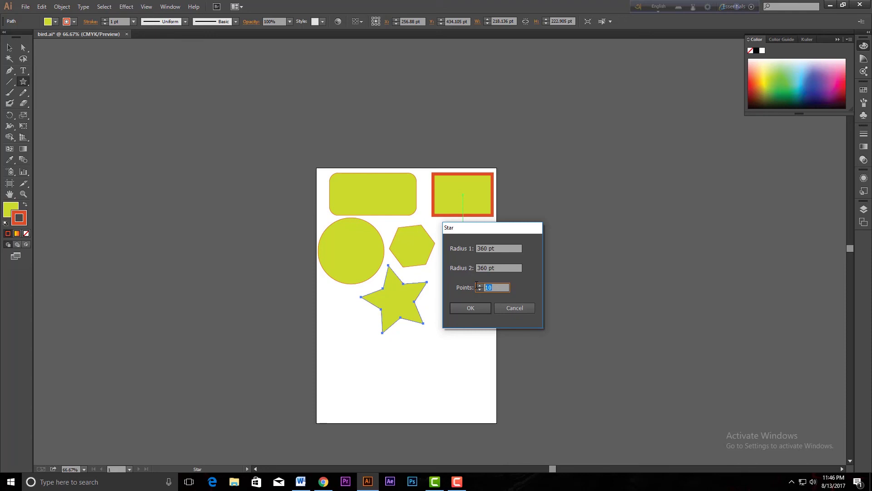
pyautogui.write('4')
pyautogui.click(498, 268)
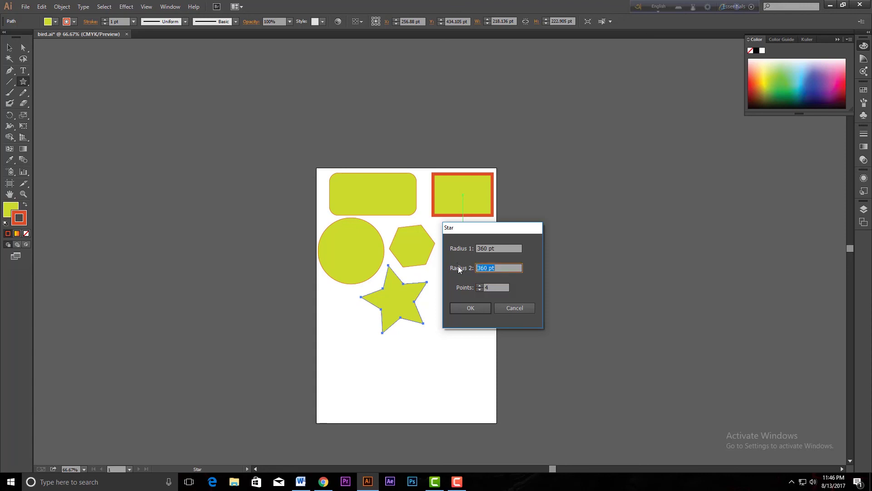
pyautogui.write('1in')
pyautogui.click(475, 309)
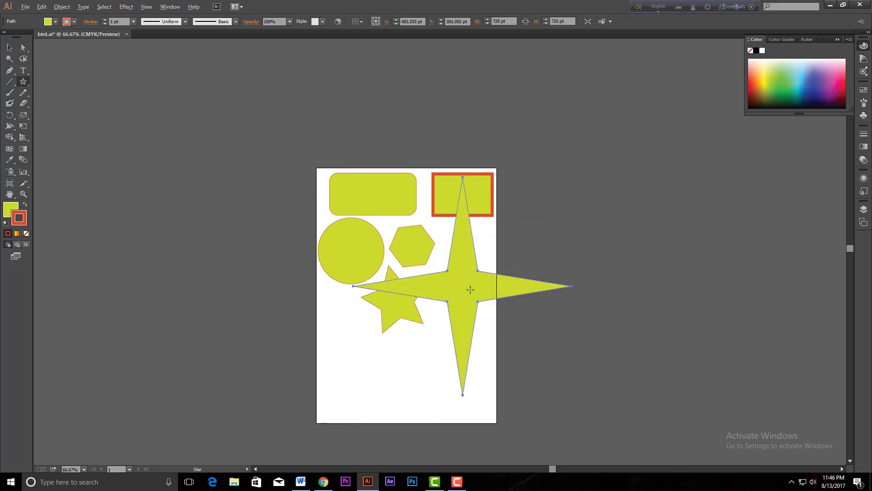
# Step: Reopen the Star settings on the artboard's left and cancel without creating a star
pyautogui.scroll(2, 470, 289)
pyautogui.scroll(-2, 470, 289)
pyautogui.click(331, 342)
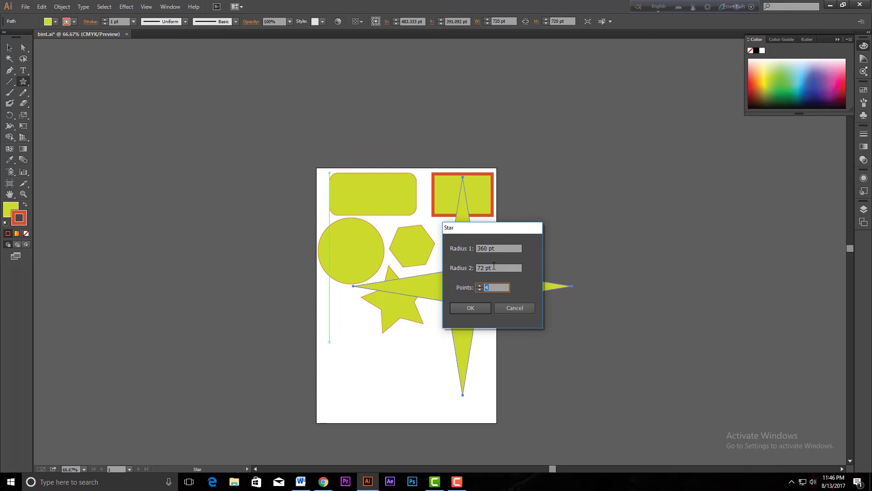
pyautogui.click(512, 307)
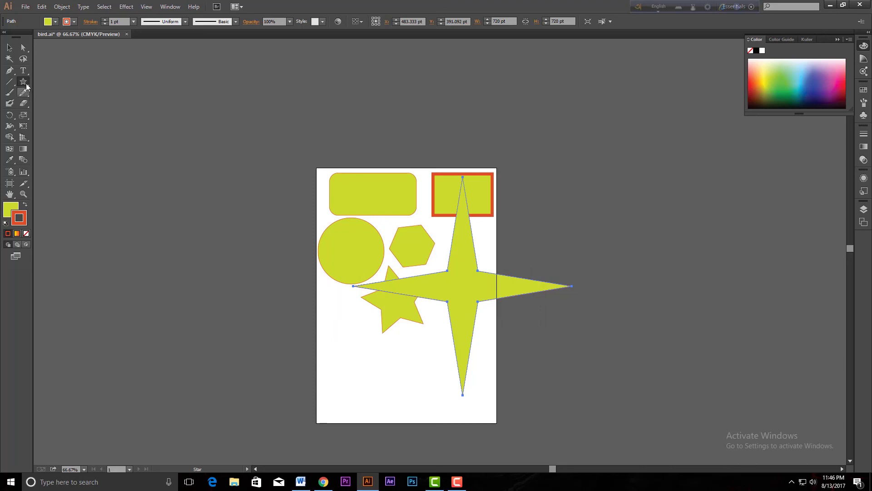
# Step: Draw another star at the lower left, varying its points between five and seven
pyautogui.moveTo(311, 354); pyautogui.dragTo(371, 377)
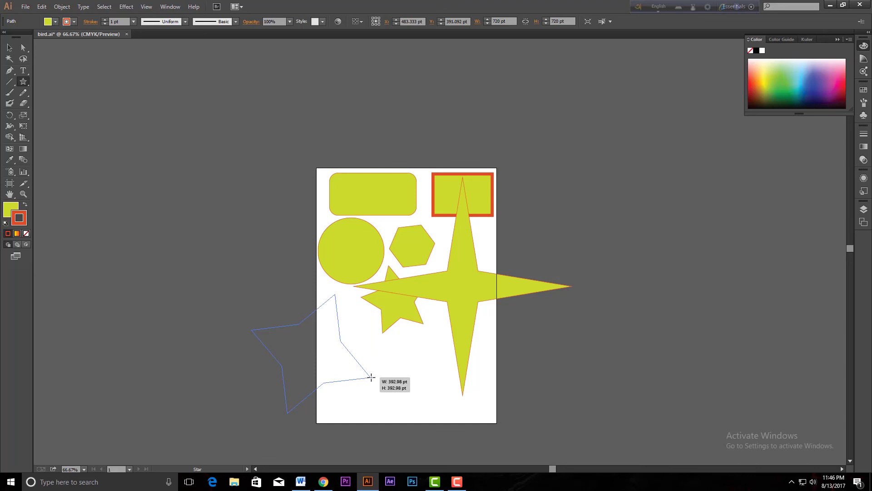
pyautogui.moveTo(371, 377); pyautogui.dragTo(371, 377)
pyautogui.press('Up')
pyautogui.press('Up')
pyautogui.press('Up')
pyautogui.press('Up')
pyautogui.press('Up')
pyautogui.press('Up')
pyautogui.press('Up')
pyautogui.press('Up')
pyautogui.press('Up')
pyautogui.press('Up')
pyautogui.press('Up')
pyautogui.press('Up')
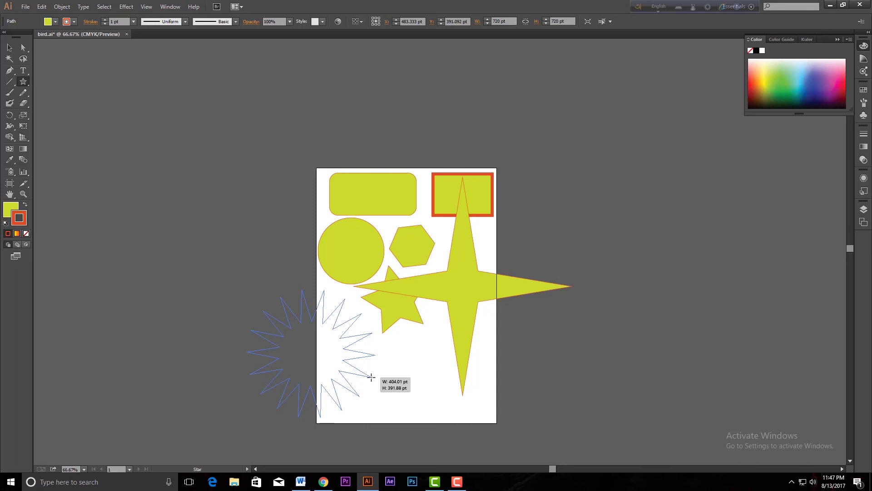
pyautogui.moveTo(372, 377)
pyautogui.mouseDown()
pyautogui.moveTo(340, 355)
pyautogui.moveTo(372, 392)
pyautogui.moveTo(400, 407)
pyautogui.moveTo(373, 371)
pyautogui.mouseUp()
pyautogui.press('Down')
pyautogui.press('Down')
pyautogui.press('Down')
pyautogui.press('Down')
pyautogui.press('Down')
pyautogui.press('Down')
pyautogui.press('Down')
pyautogui.press('Down')
pyautogui.press('Down')
pyautogui.press('Down')
pyautogui.press('Down')
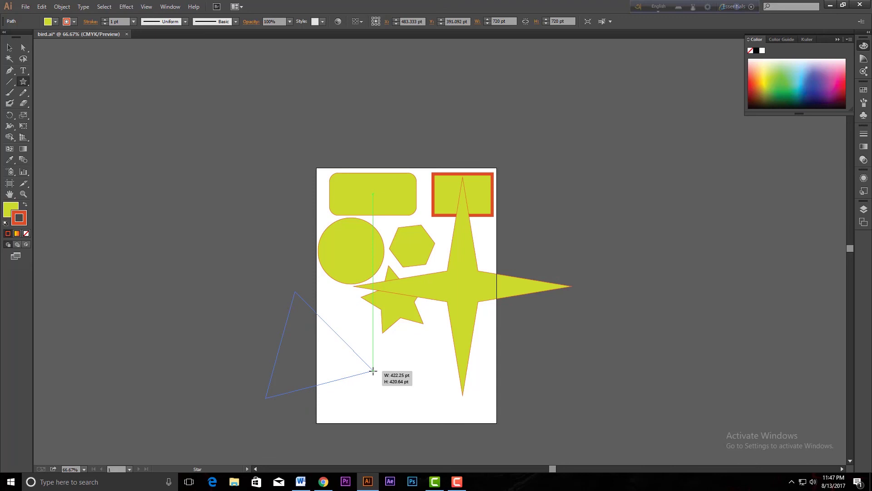
pyautogui.press('Up')
pyautogui.press('Up')
pyautogui.moveTo(373, 371); pyautogui.dragTo(372, 370)
pyautogui.press('Up')
pyautogui.press('Up')
pyautogui.press('Down')
pyautogui.press('Down')
pyautogui.press('Up')
pyautogui.press('Up')
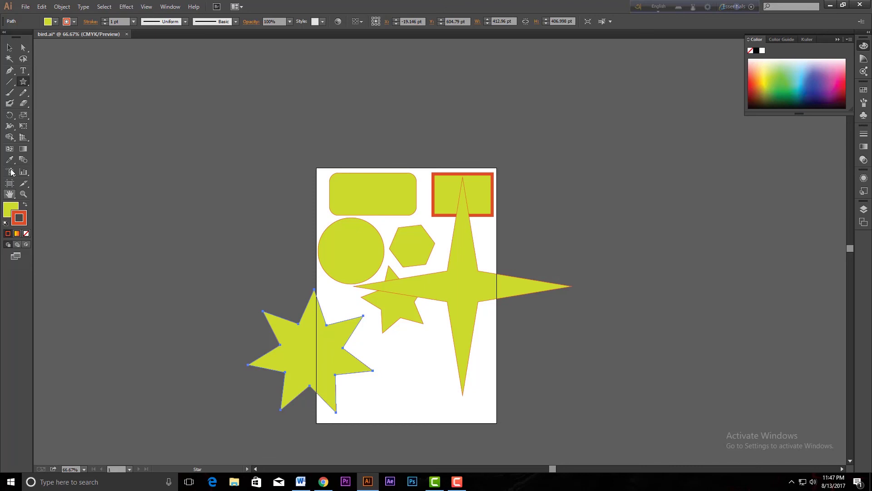
# Step: Delete the seven-point and large four-point stars, then move the five-point star beside the hexagon
pyautogui.click(9, 47)
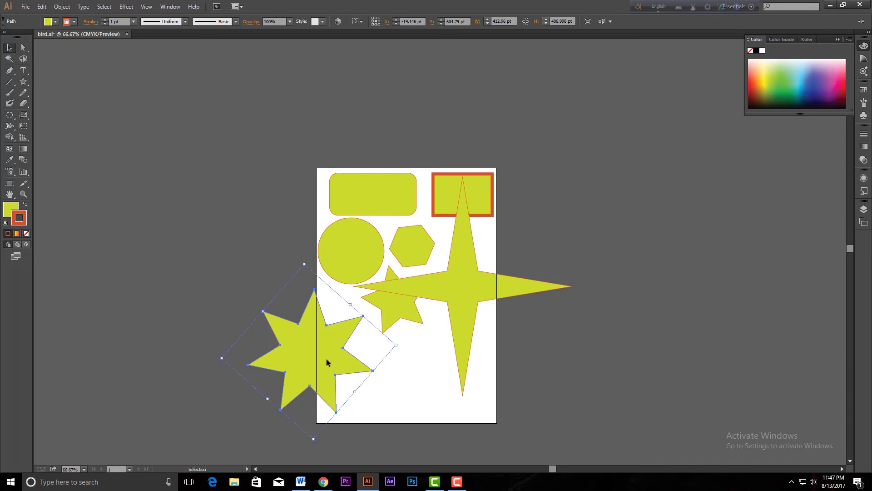
pyautogui.press('Delete')
pyautogui.click(456, 293)
pyautogui.press('Delete')
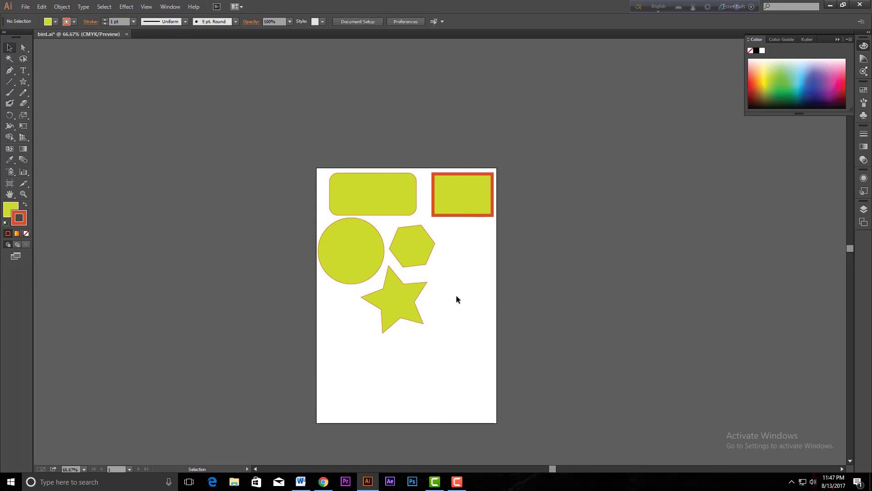
pyautogui.moveTo(394, 302); pyautogui.dragTo(472, 260)
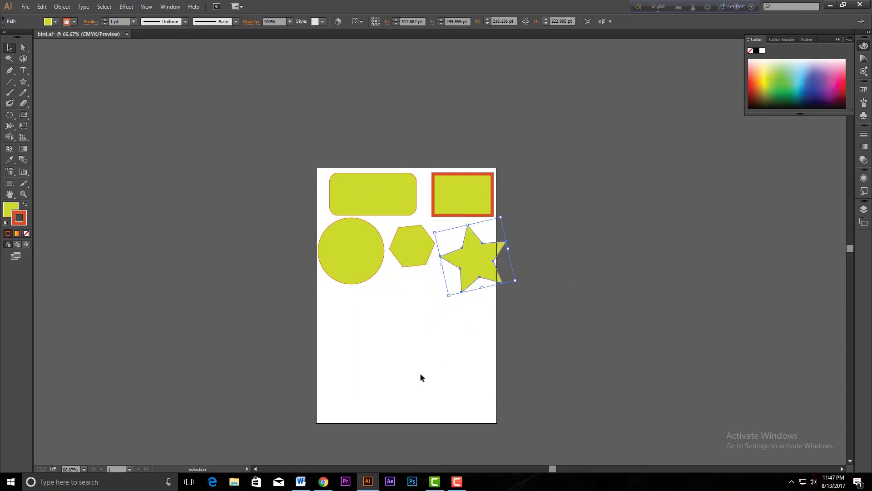
pyautogui.click(26, 84)
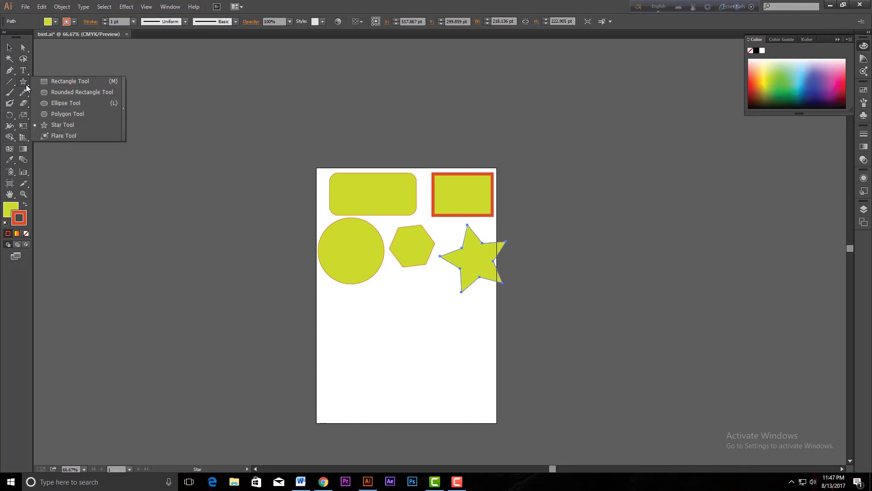
# Step: Draw a lens flare with the Flare Tool over the artboard's lower-left area
pyautogui.click(67, 136)
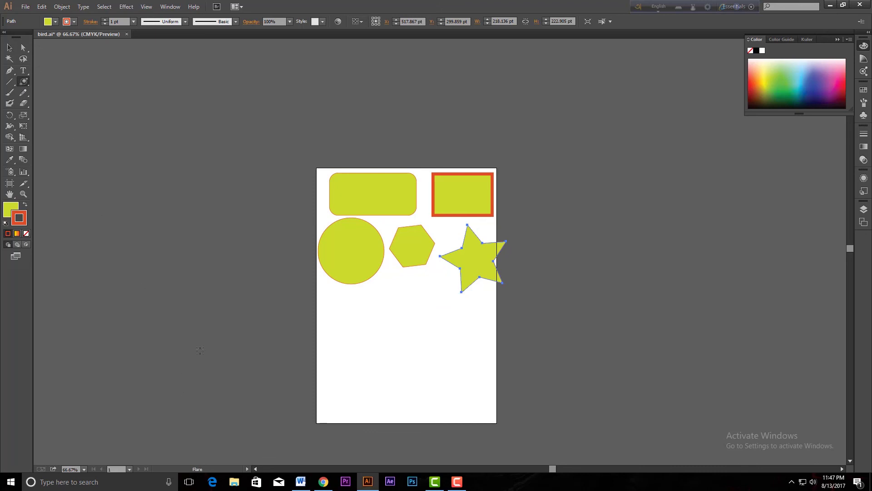
pyautogui.scroll(2, 327, 332)
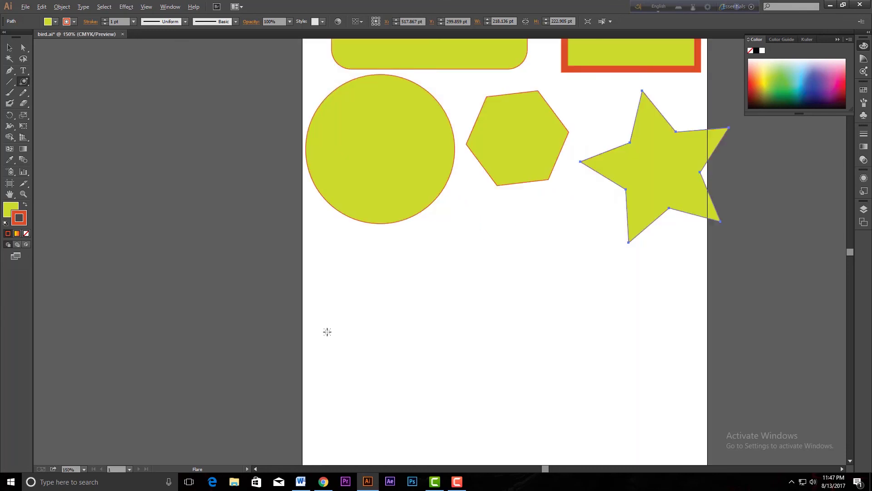
pyautogui.scroll(-1, 327, 331)
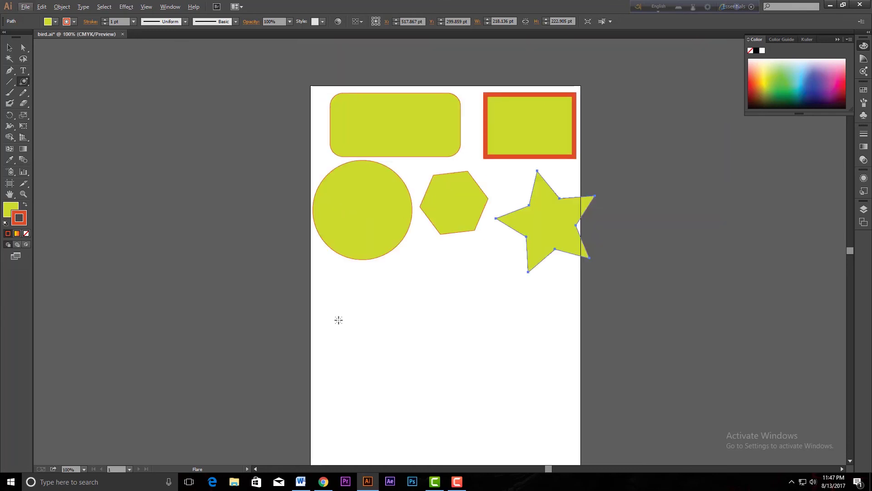
pyautogui.moveTo(340, 344)
pyautogui.mouseDown()
pyautogui.moveTo(401, 380)
pyautogui.moveTo(404, 373)
pyautogui.mouseUp()
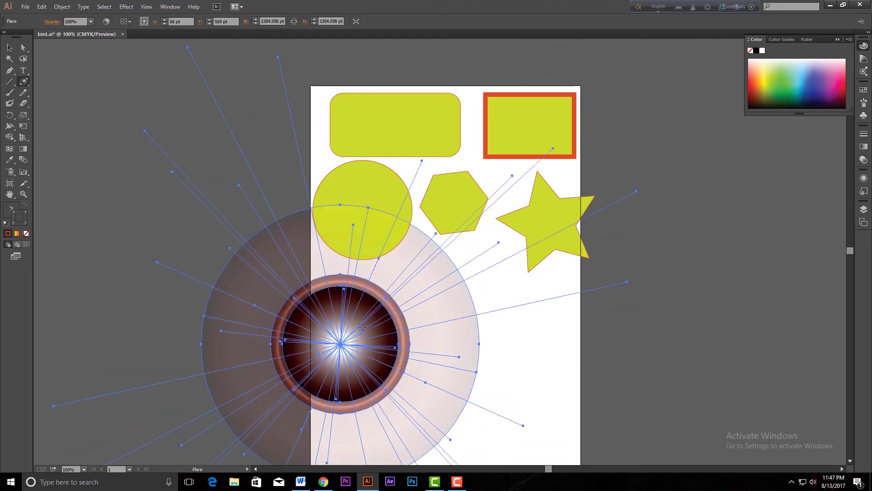
pyautogui.scroll(-3, 362, 324)
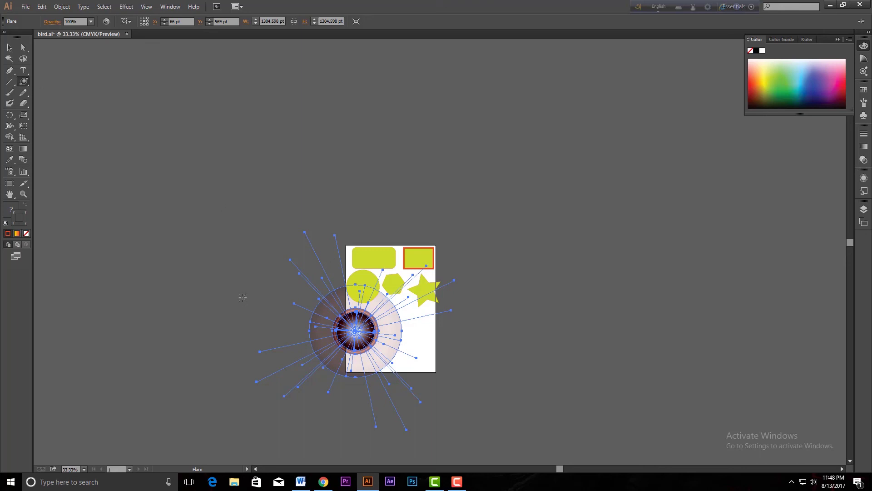
# Step: Extend the flare's rings to the left of the artboard, then view the Flare Tool Options
pyautogui.moveTo(241, 301); pyautogui.dragTo(269, 309)
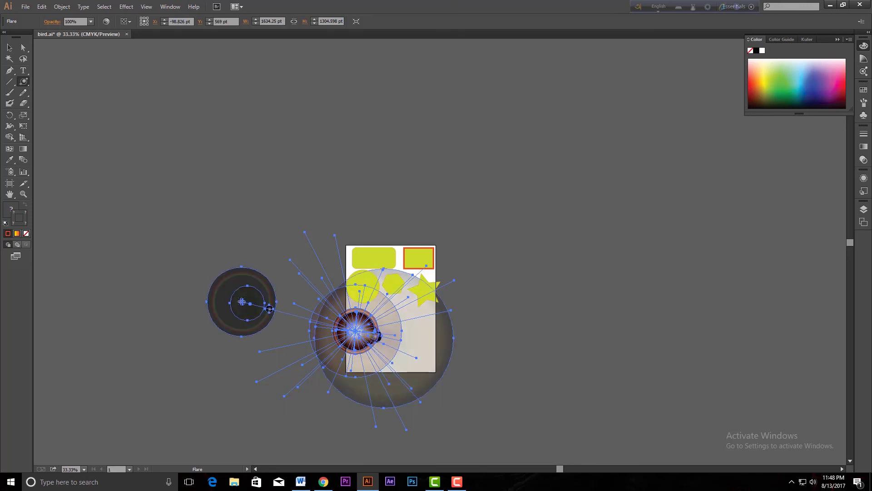
pyautogui.rightClick(224, 336)
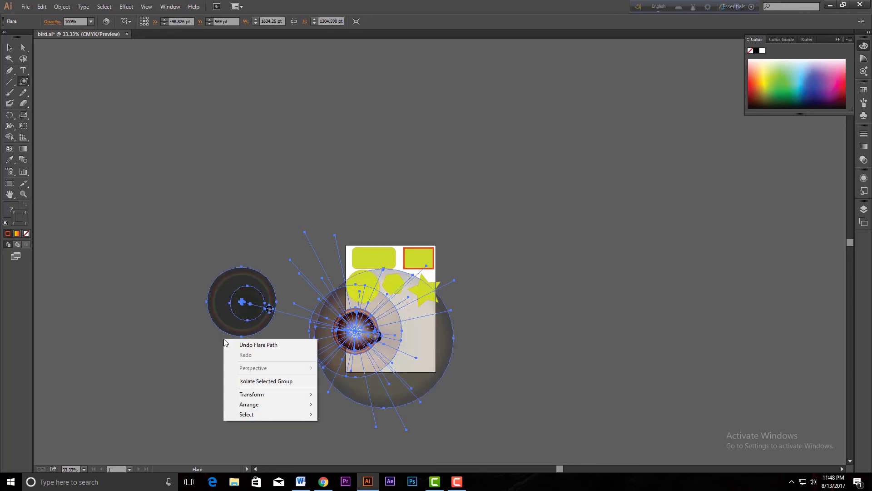
pyautogui.click(23, 84)
pyautogui.doubleClick(22, 84)
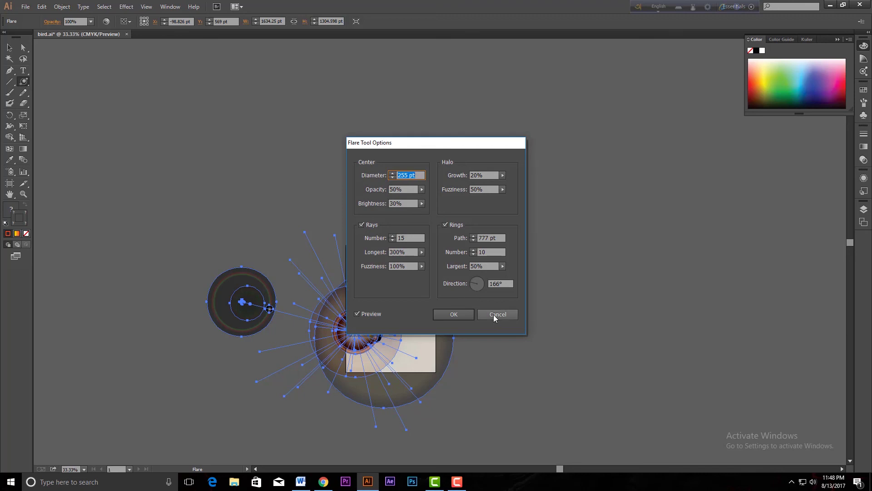
pyautogui.moveTo(428, 145); pyautogui.dragTo(359, 178)
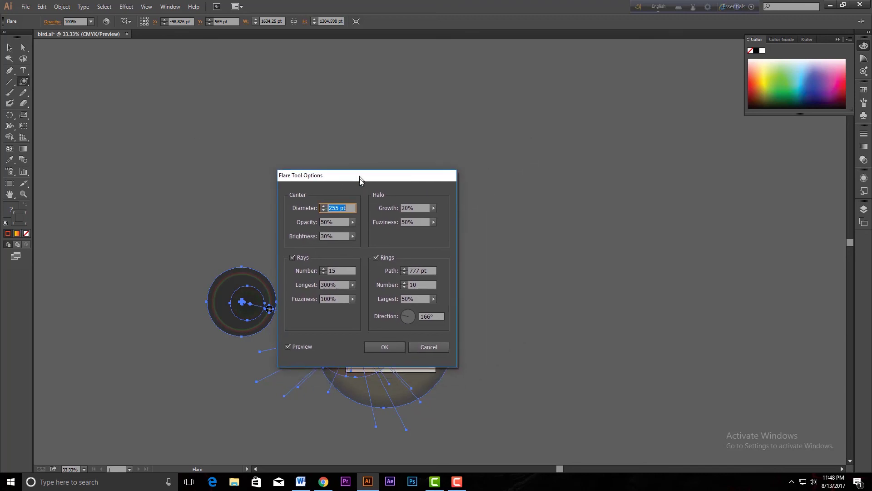
pyautogui.click(427, 347)
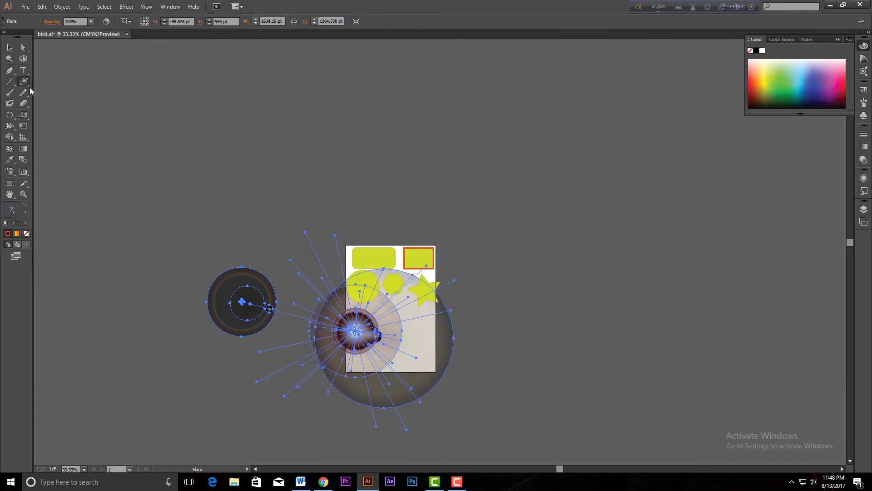
# Step: Confirm Flare Tool Options at 255 pt centre diameter, 15 rays and 10 rings
pyautogui.moveTo(25, 82); pyautogui.dragTo(64, 135)
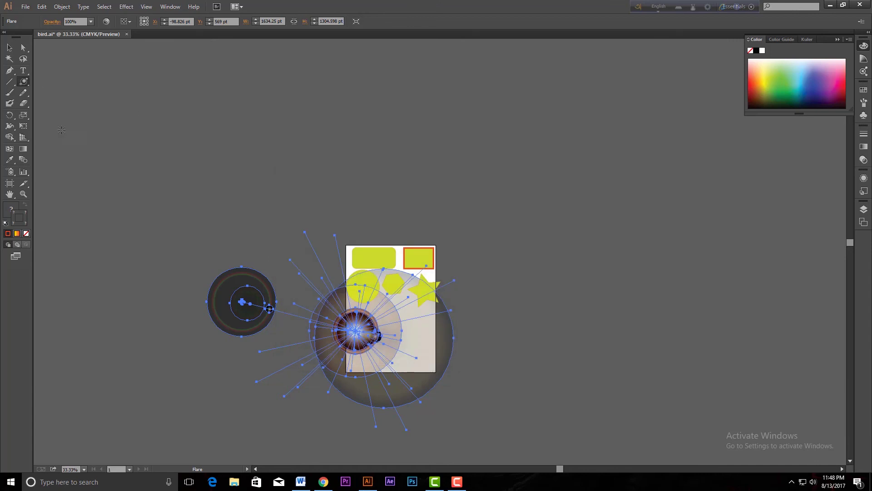
pyautogui.doubleClick(25, 82)
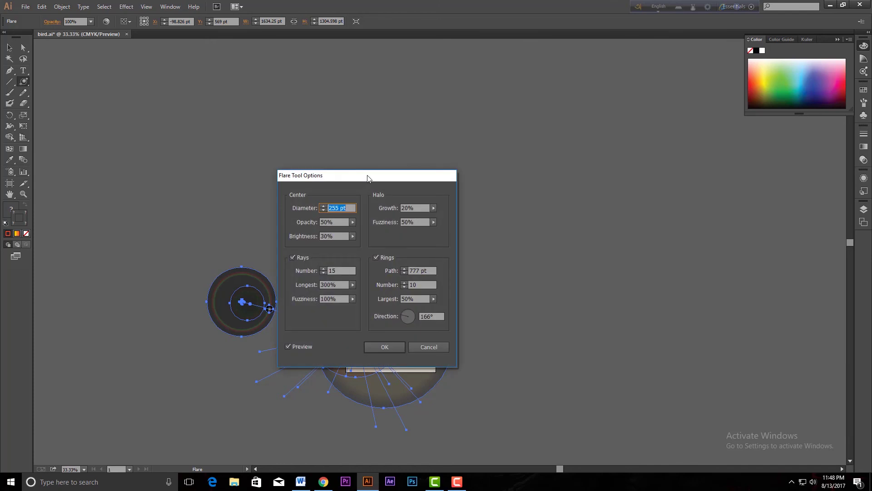
pyautogui.moveTo(368, 178); pyautogui.dragTo(318, 149)
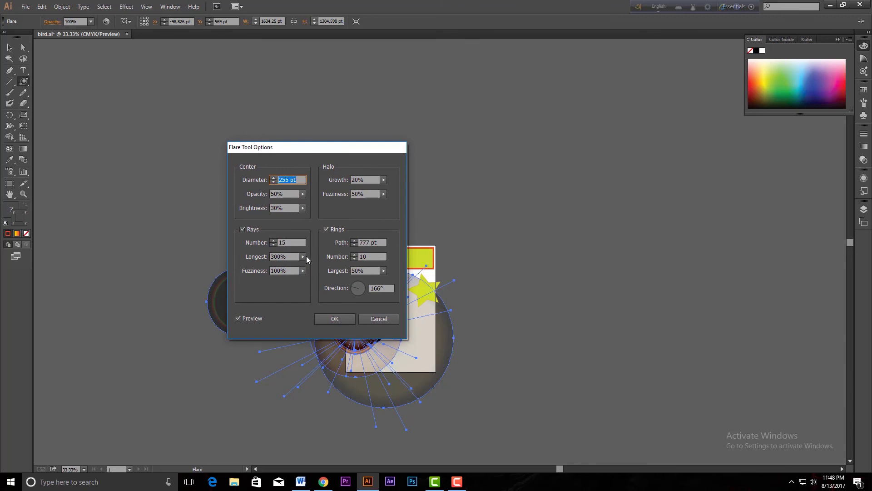
pyautogui.click(339, 319)
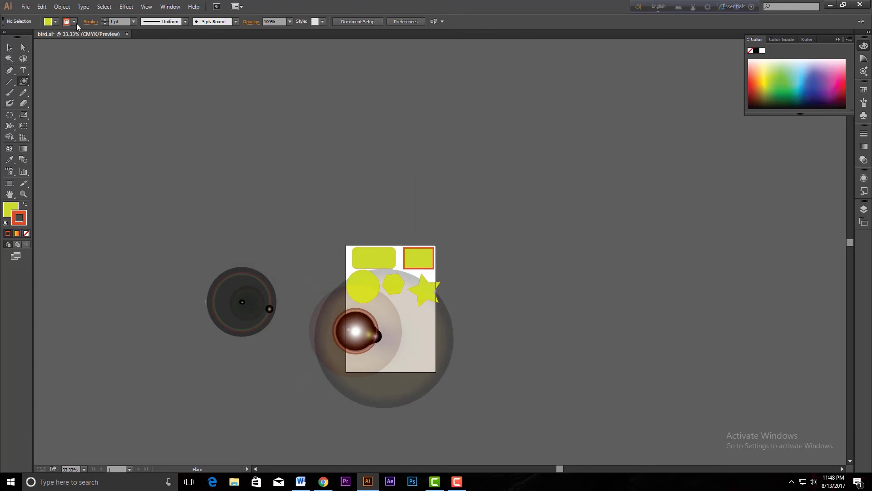
# Step: Select the lens flare and delete it from the artboard
pyautogui.click(9, 47)
pyautogui.click(228, 297)
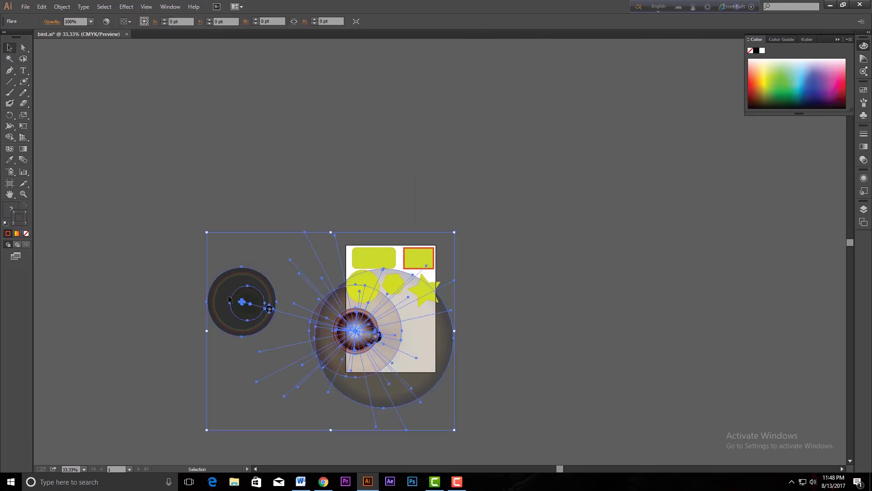
pyautogui.press('Delete')
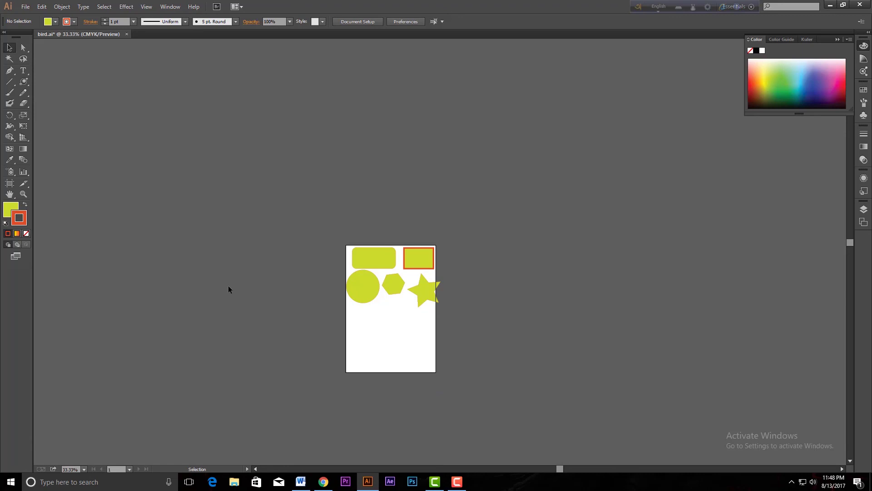
# Step: Switch to the Rectangle Tool from the shape-tool flyout
pyautogui.scroll(2, 383, 306)
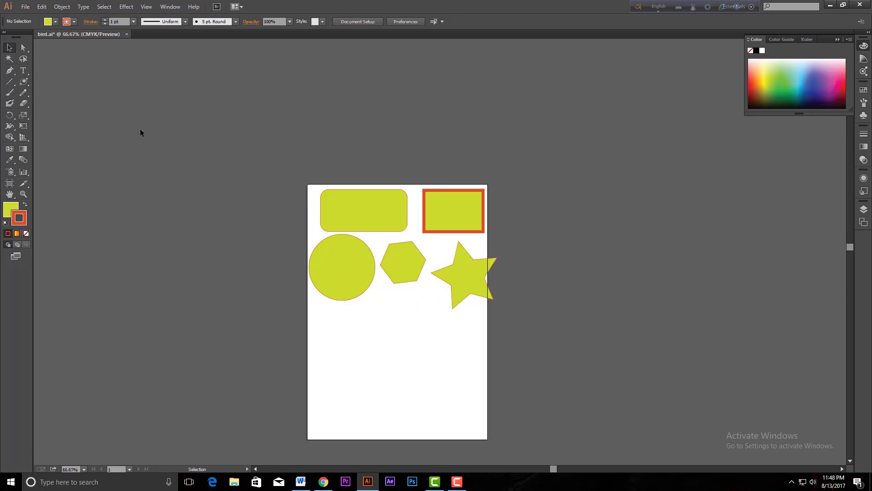
pyautogui.click(25, 82)
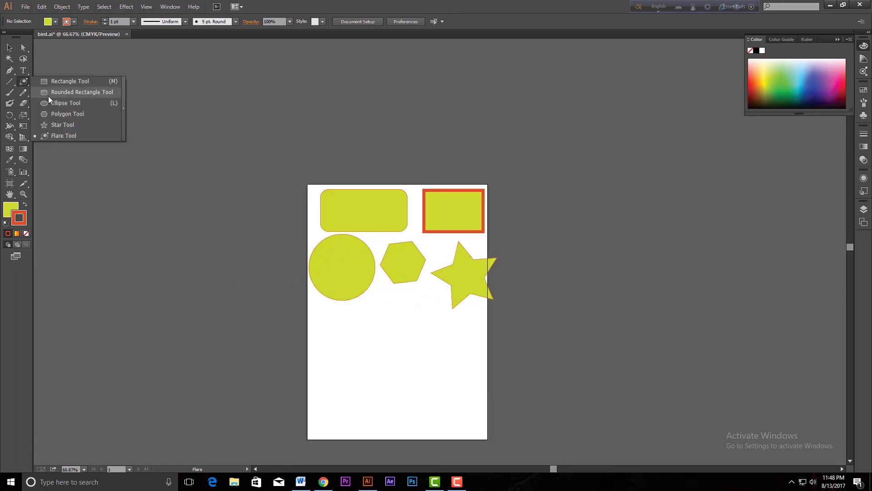
pyautogui.click(55, 83)
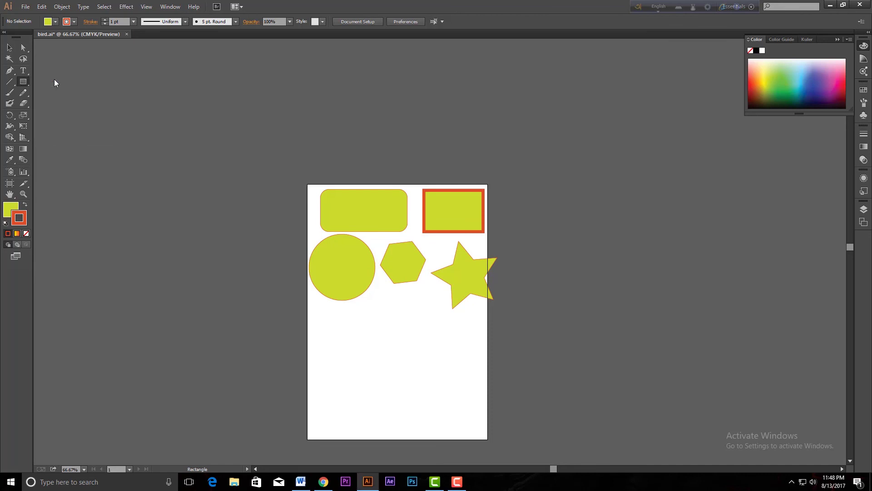